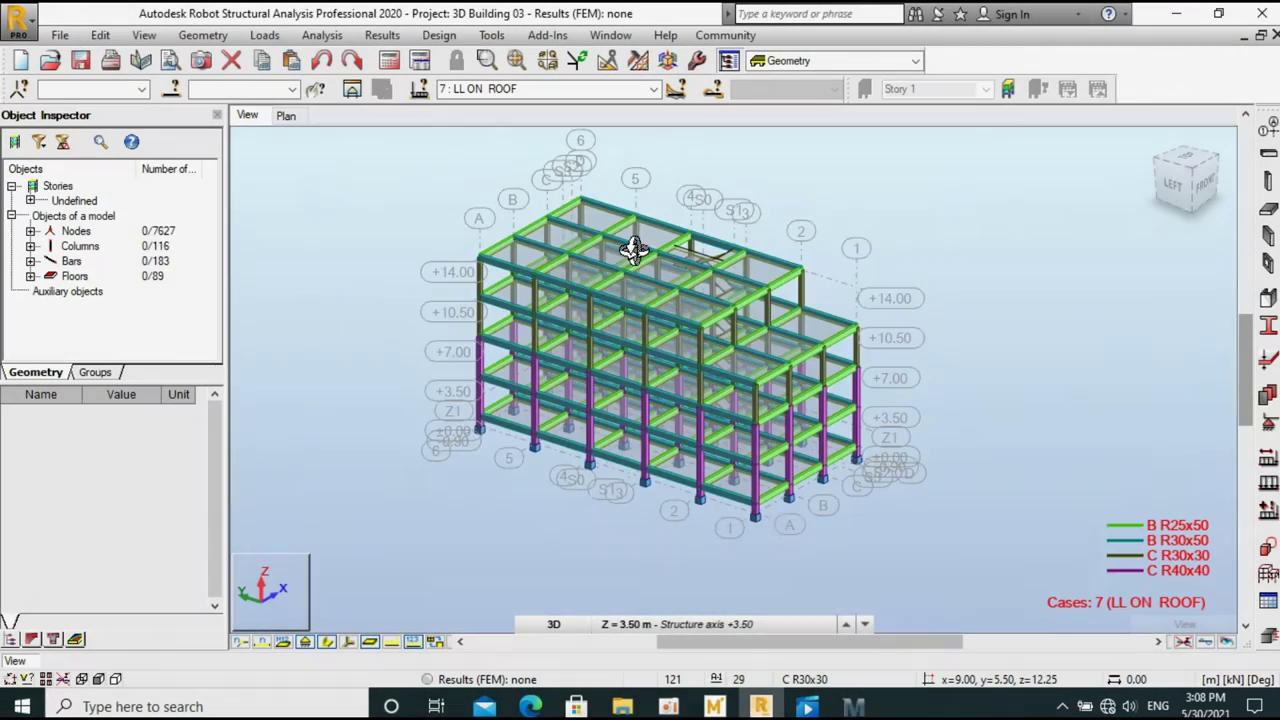
# Step: Orbit the Building 03 frame slightly to view it from a new angle
pyautogui.keyDown('shift'); pyautogui.moveTo(632, 250); pyautogui.dragTo(483, 300, button='middle'); pyautogui.keyUp('shift')
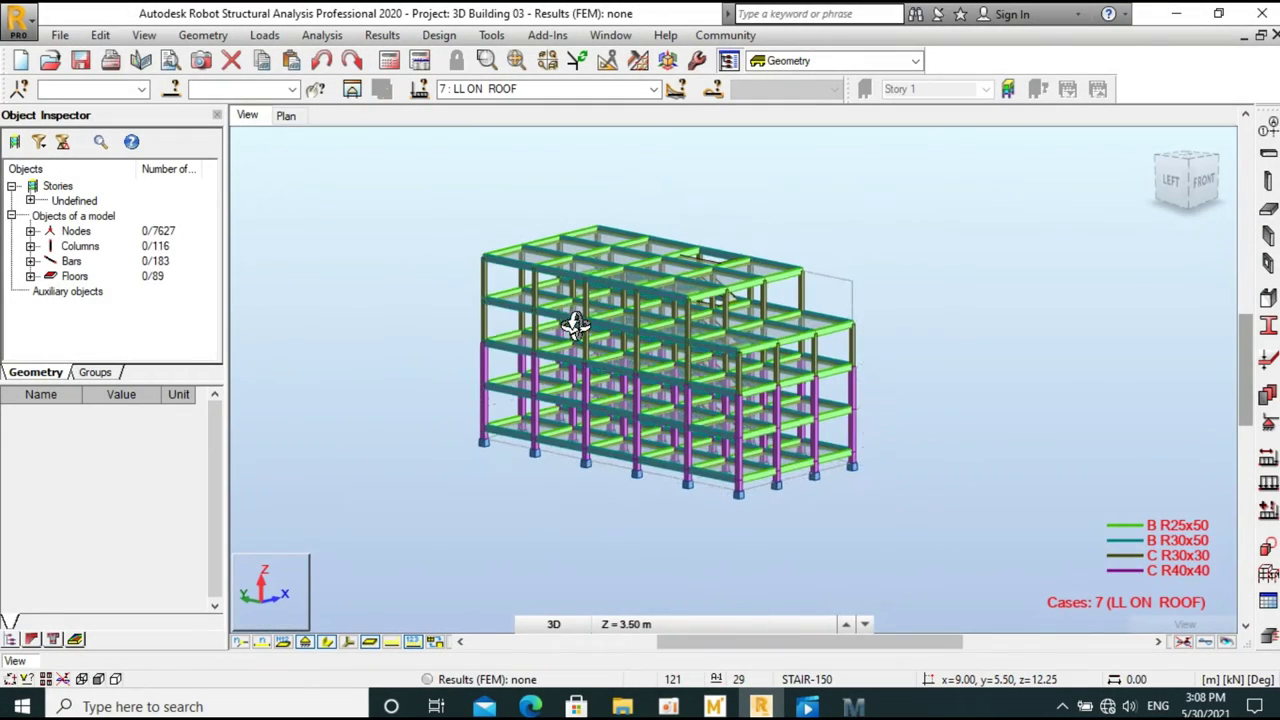
pyautogui.click(203, 35)
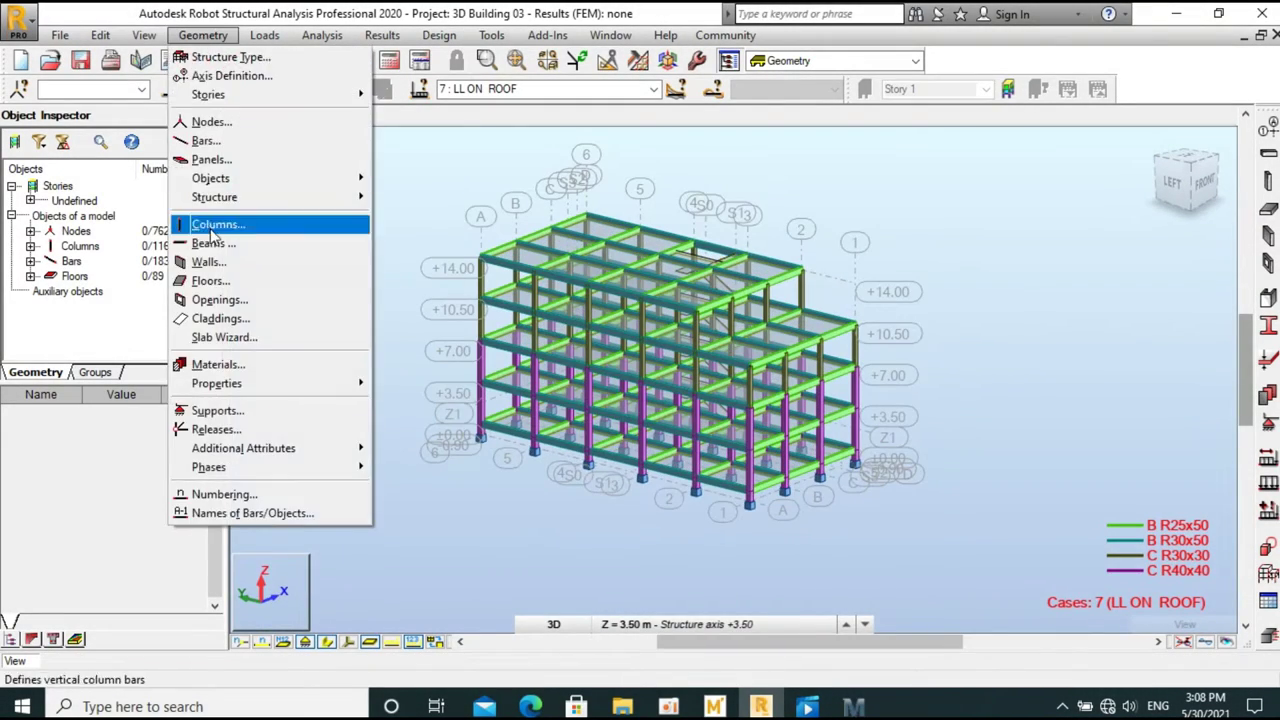
# Step: Open the Claddings definition and keep Two-way load distribution
pyautogui.click(240, 318)
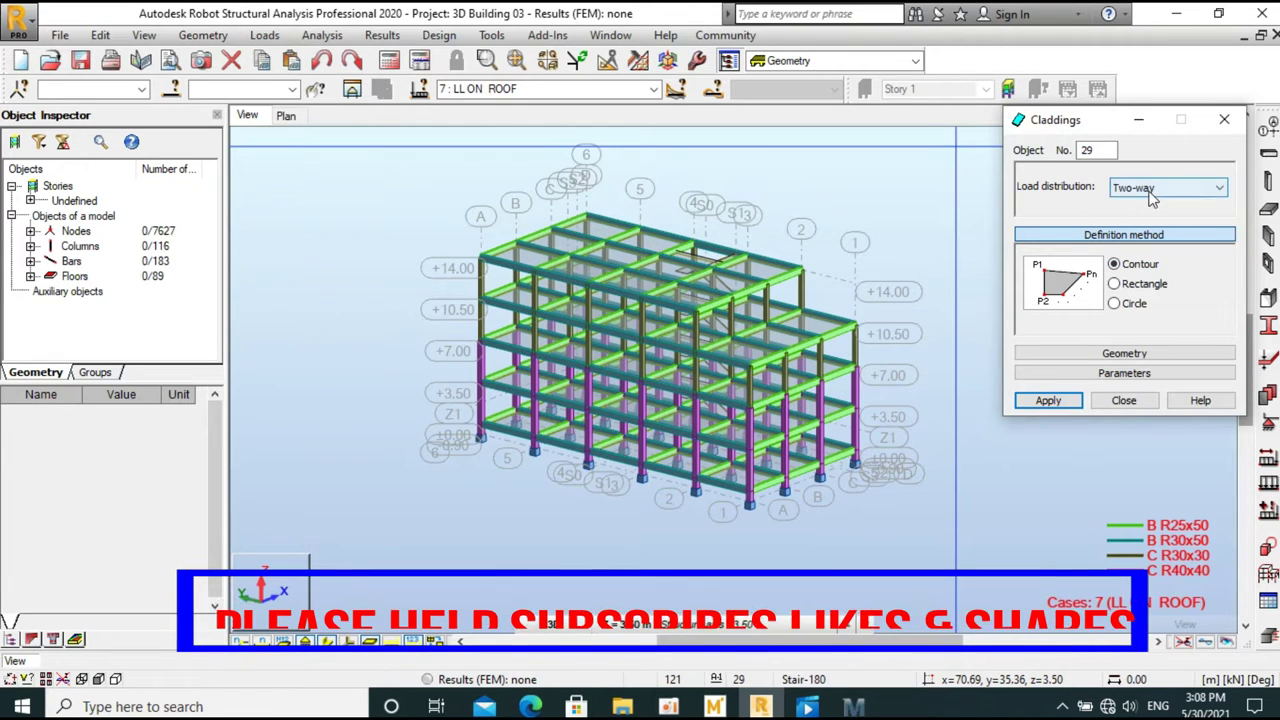
pyautogui.click(1165, 187)
pyautogui.click(1150, 200)
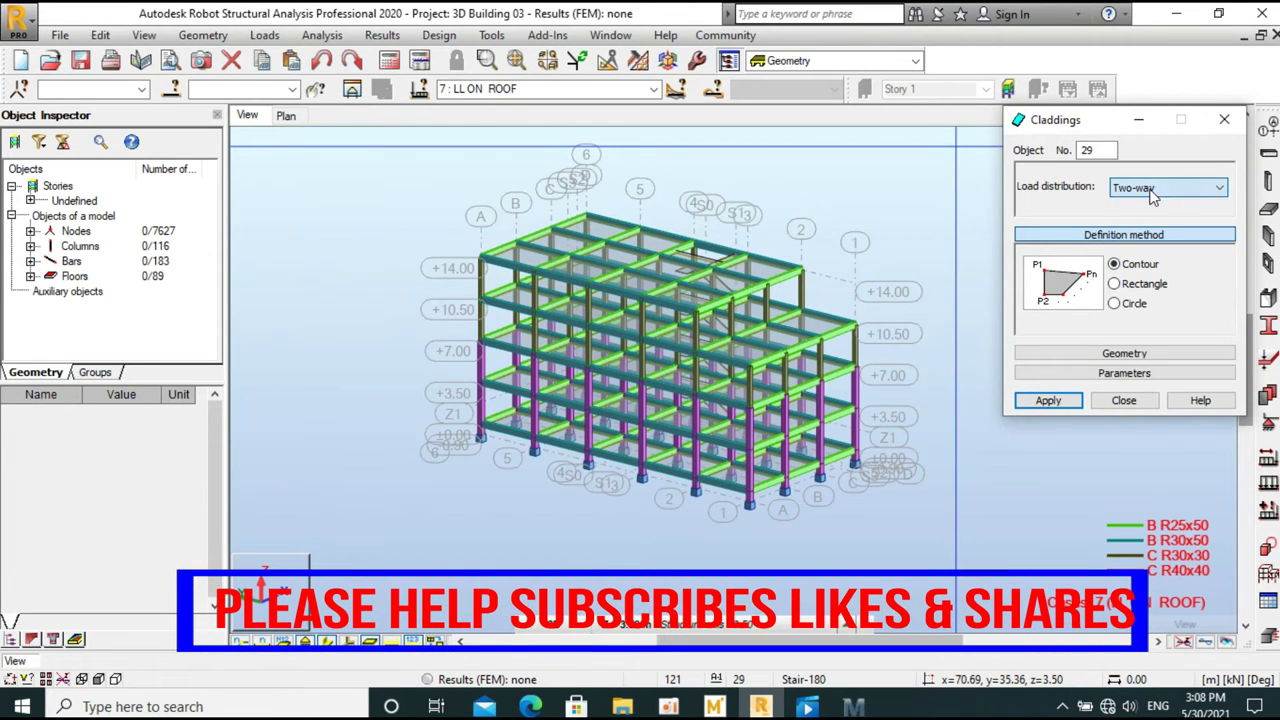
pyautogui.click(1144, 285)
pyautogui.click(1148, 191)
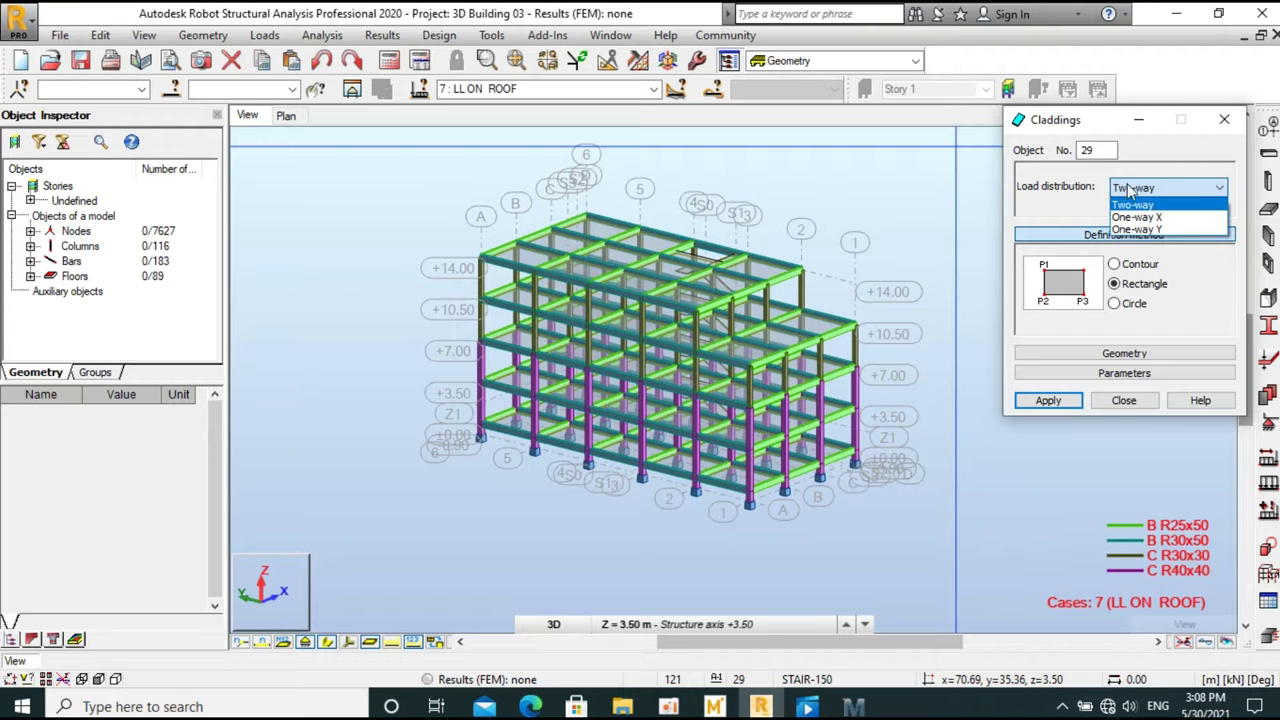
pyautogui.click(1137, 188)
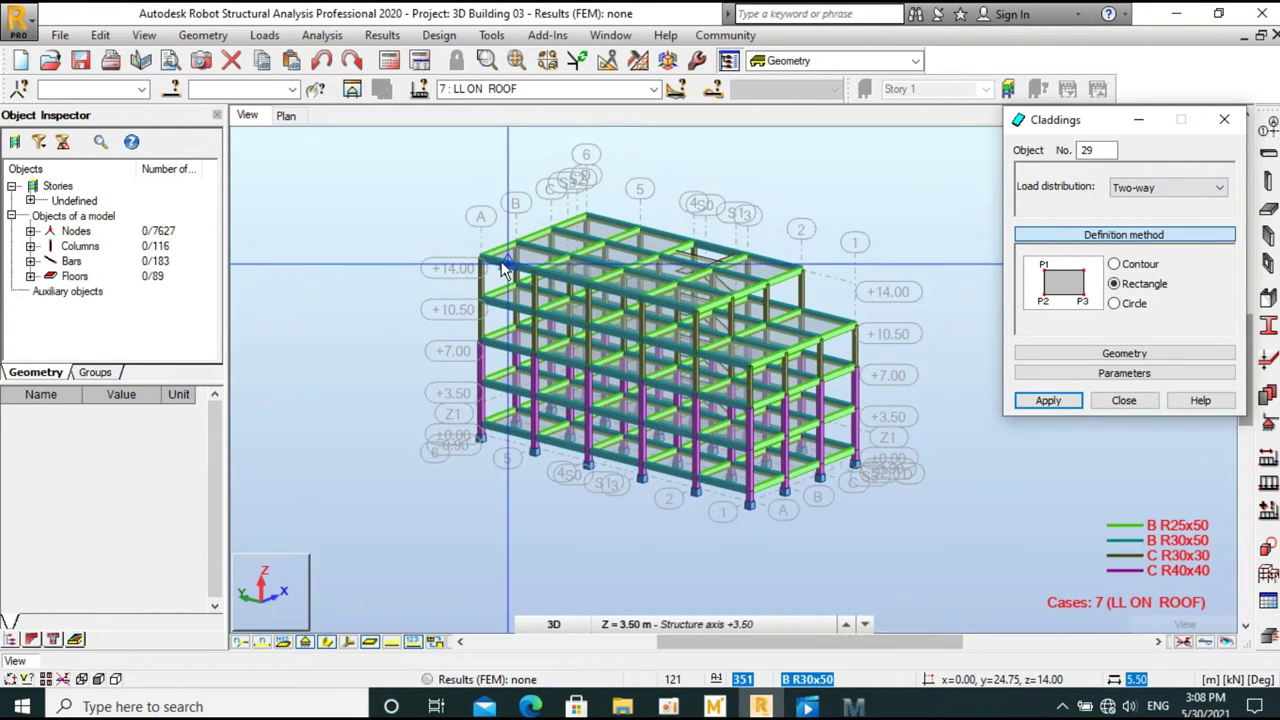
# Step: Switch to Contour and outline the first cladding from the roof corner node
pyautogui.scroll(3, 458, 278)
pyautogui.scroll(-2, 735, 345)
pyautogui.scroll(-2, 735, 345)
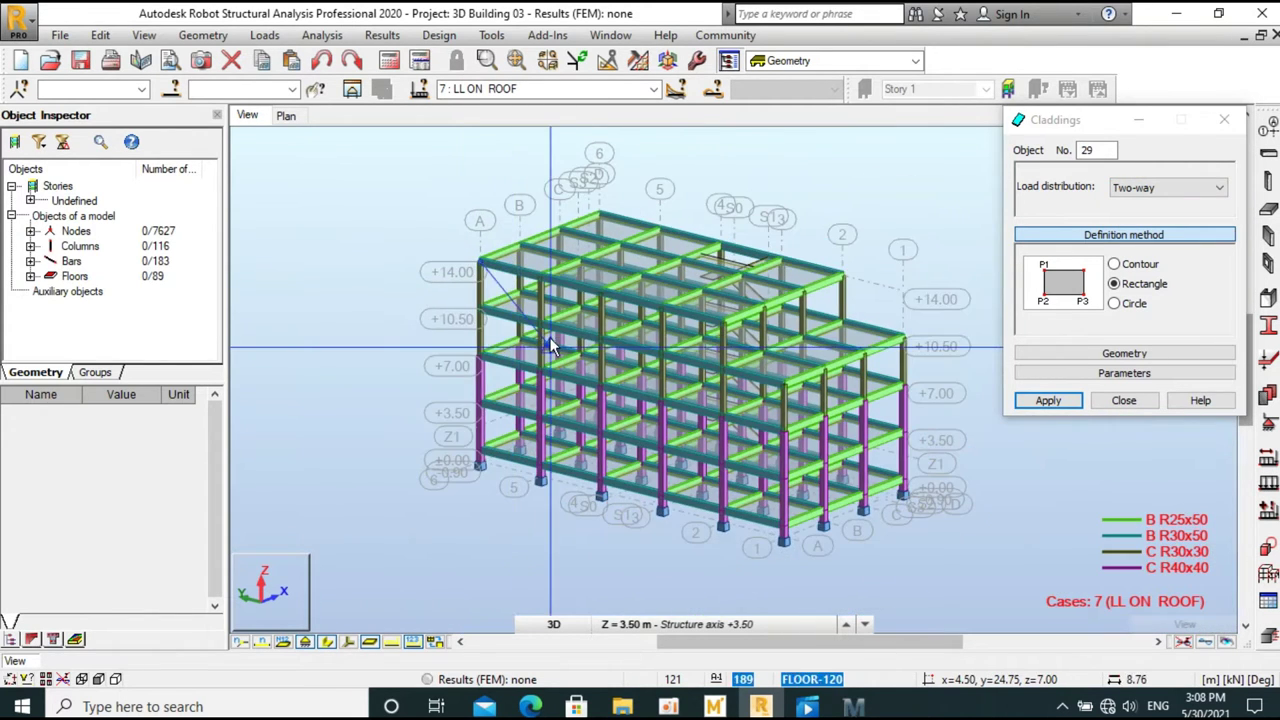
pyautogui.scroll(1, 735, 345)
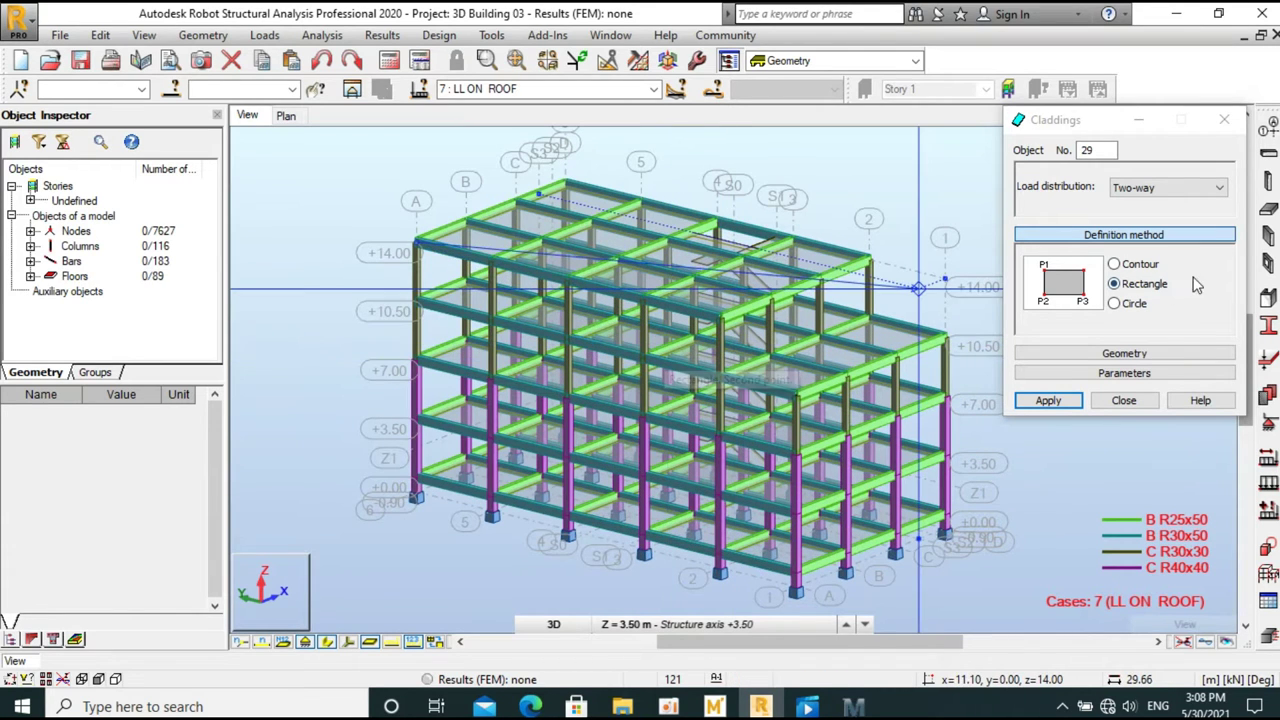
pyautogui.click(1115, 264)
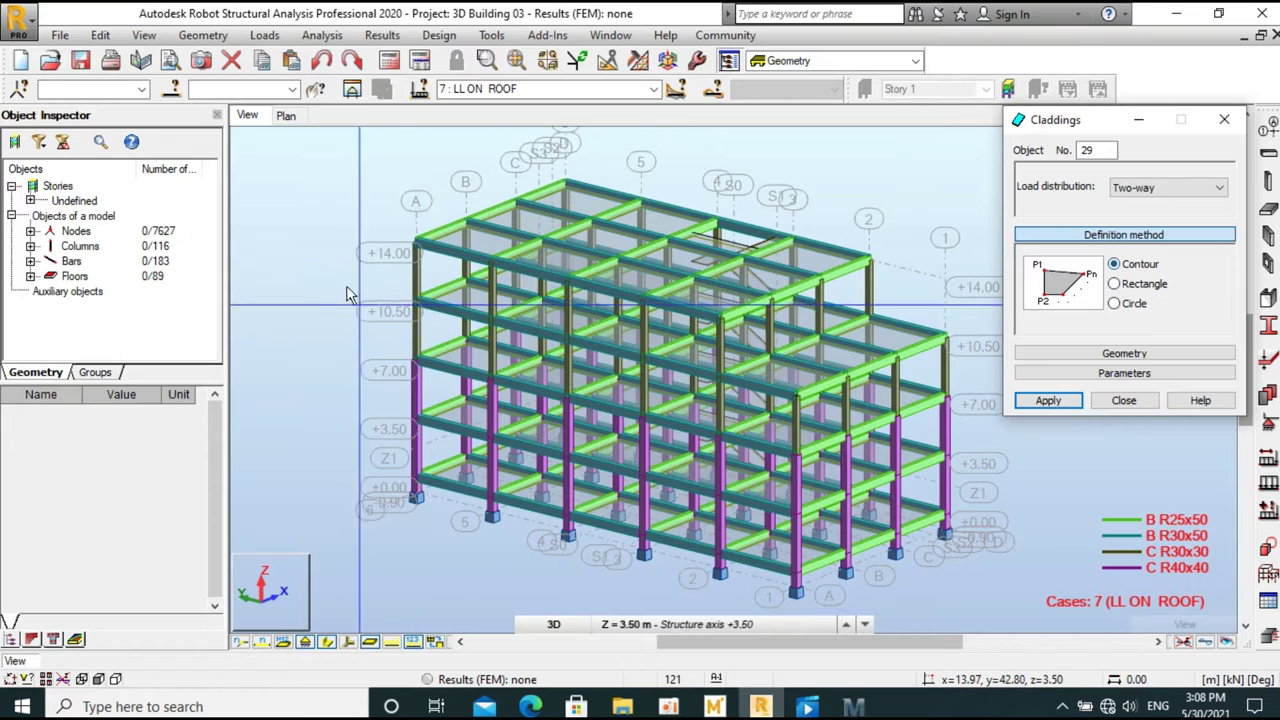
pyautogui.click(418, 244)
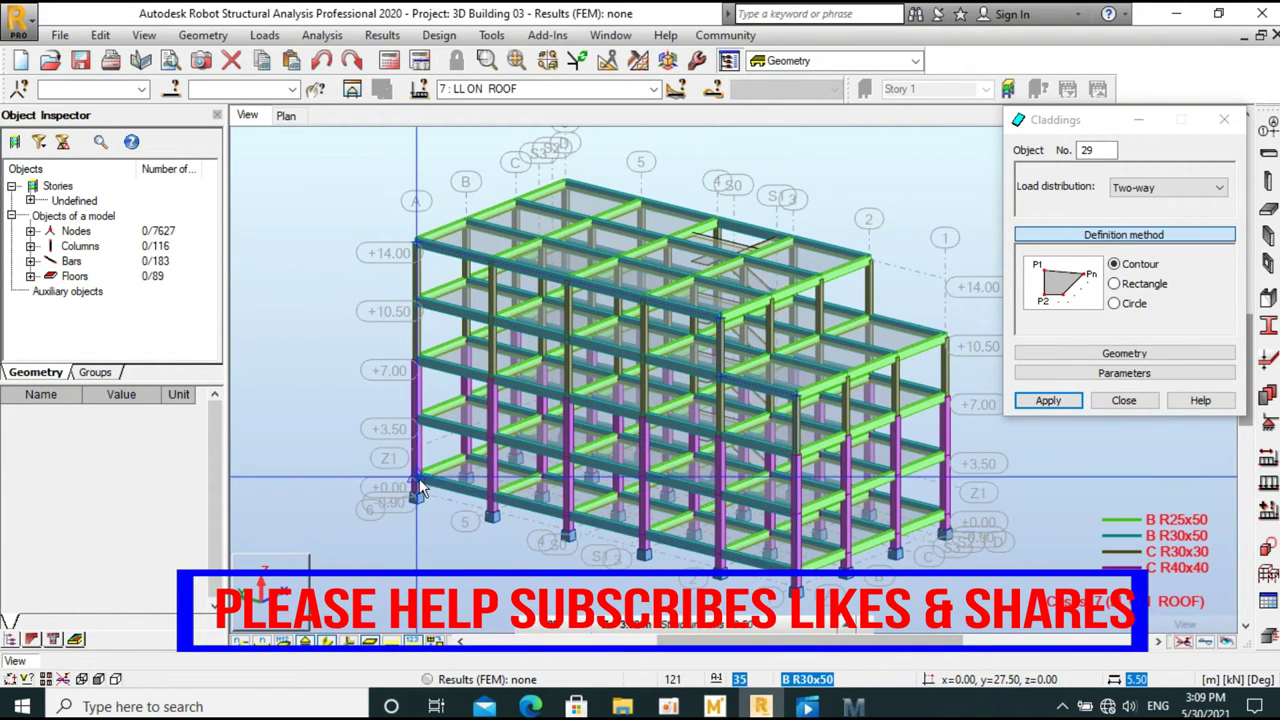
pyautogui.click(416, 244)
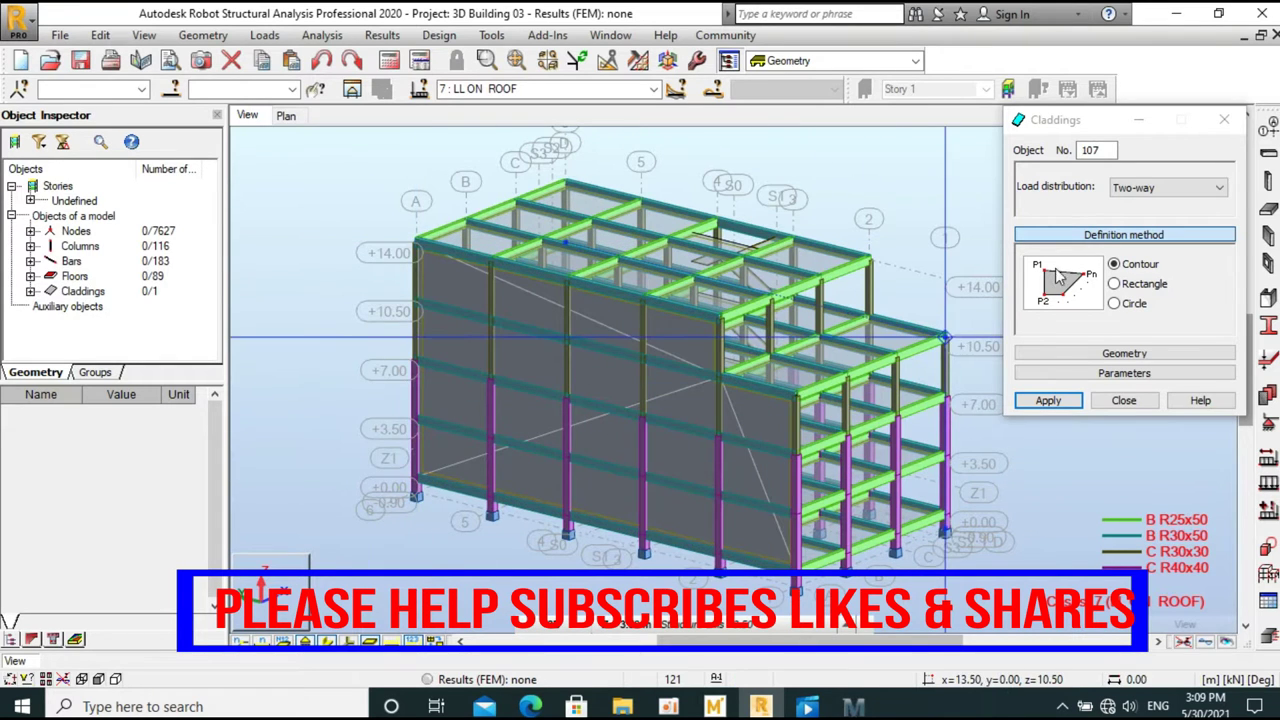
# Step: Add two rectangular claddings on the right facade by picking opposite corner nodes
pyautogui.click(1116, 284)
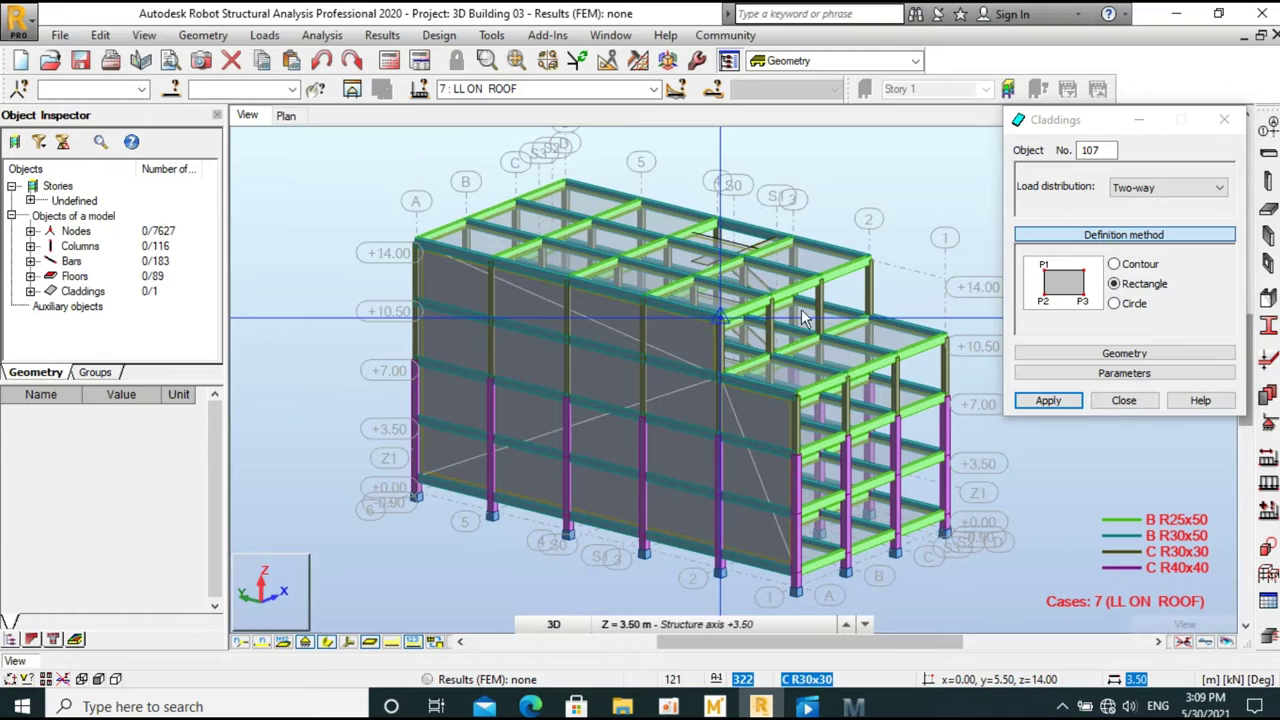
pyautogui.click(869, 261)
pyautogui.click(871, 318)
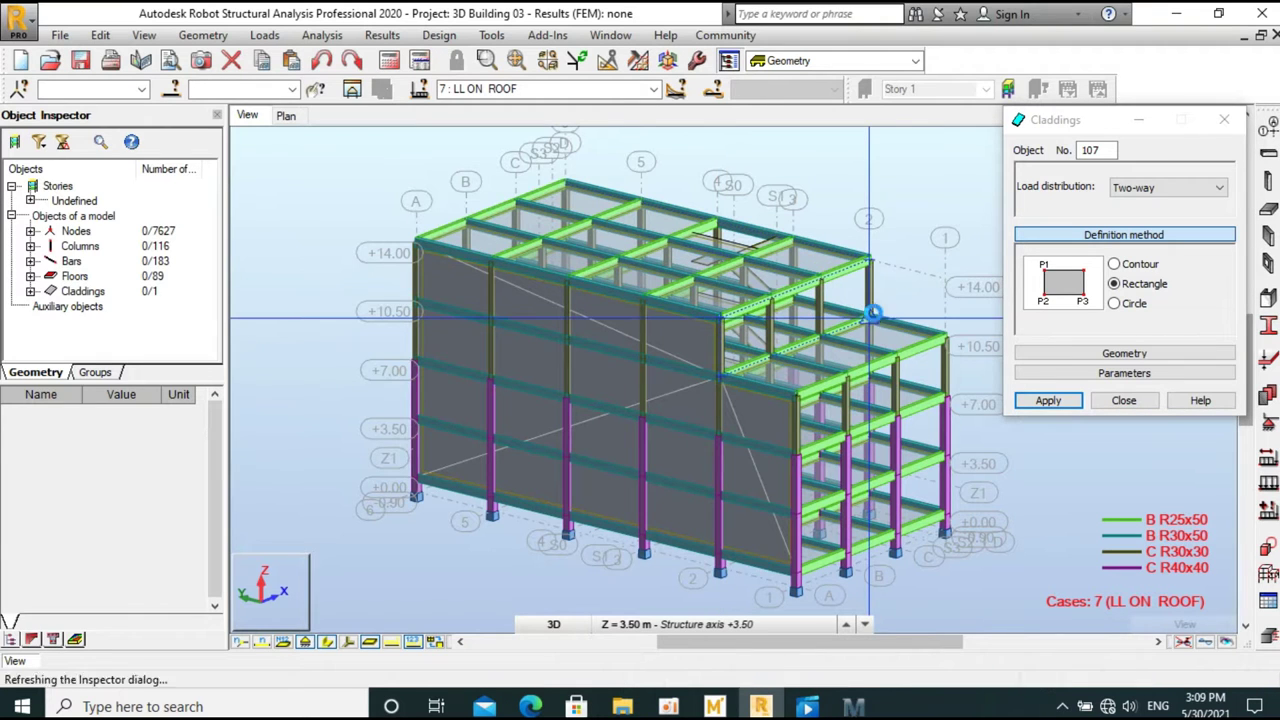
pyautogui.click(800, 408)
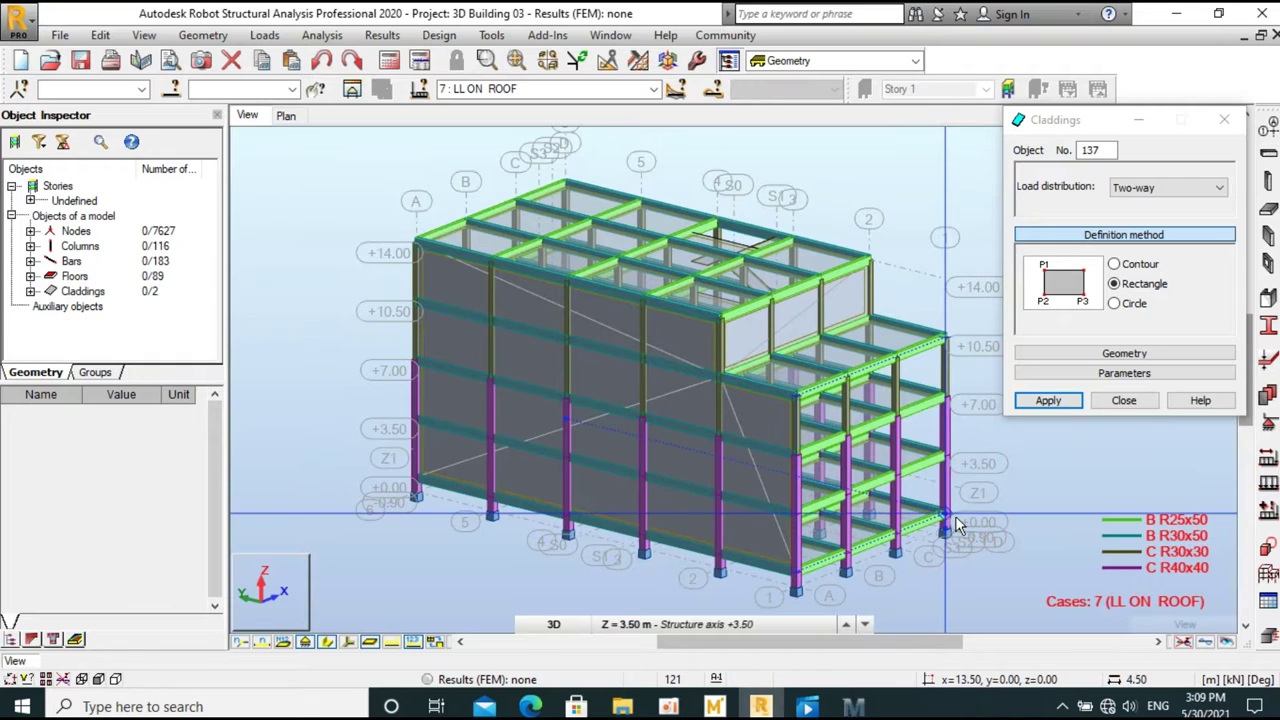
pyautogui.click(955, 525)
# Step: Rotate and zoom the 3D view to bring the building's other side into view
pyautogui.rightClick(779, 187)
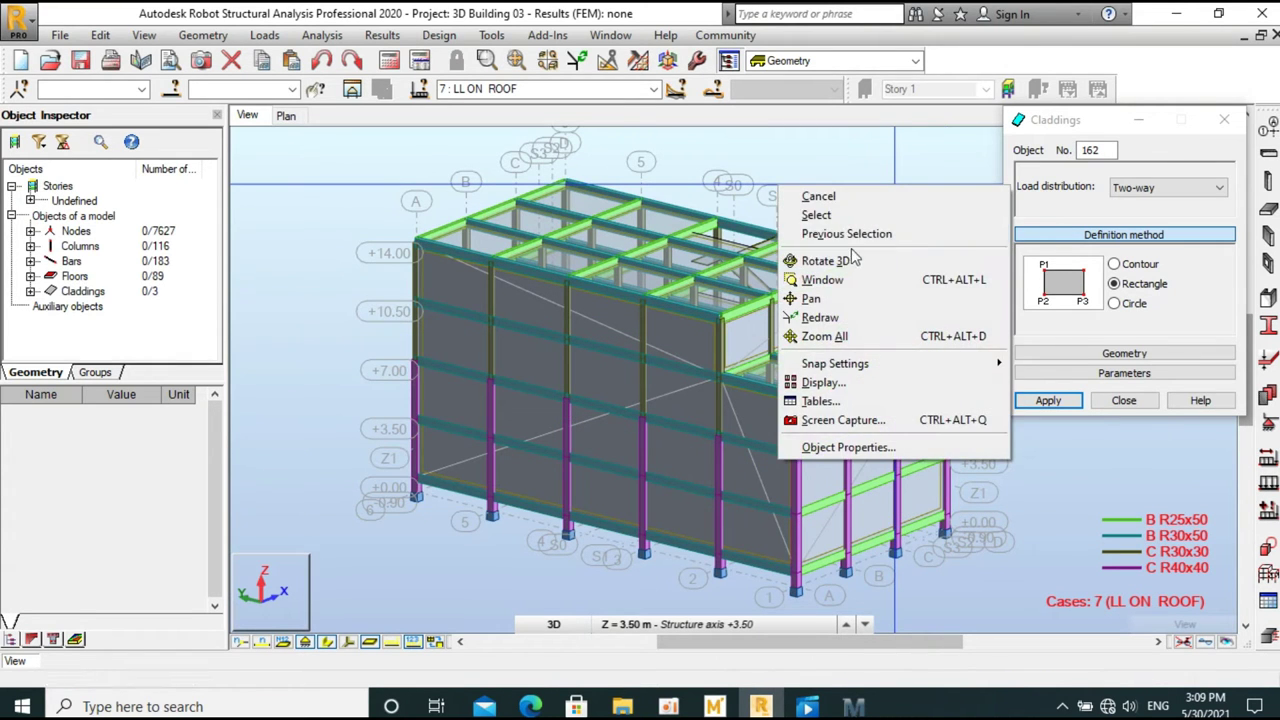
pyautogui.click(846, 259)
pyautogui.moveTo(643, 220)
pyautogui.mouseDown()
pyautogui.moveTo(748, 284)
pyautogui.moveTo(600, 360)
pyautogui.mouseUp()
pyautogui.click(1133, 290)
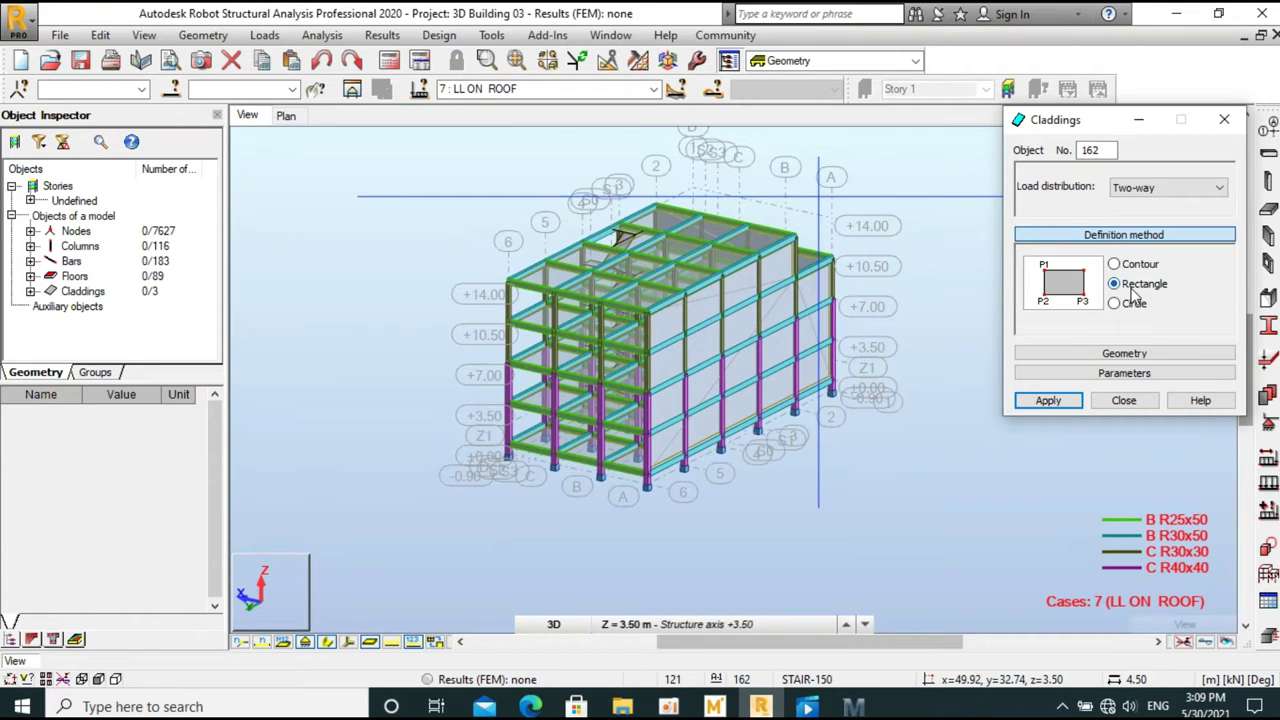
pyautogui.scroll(3, 510, 268)
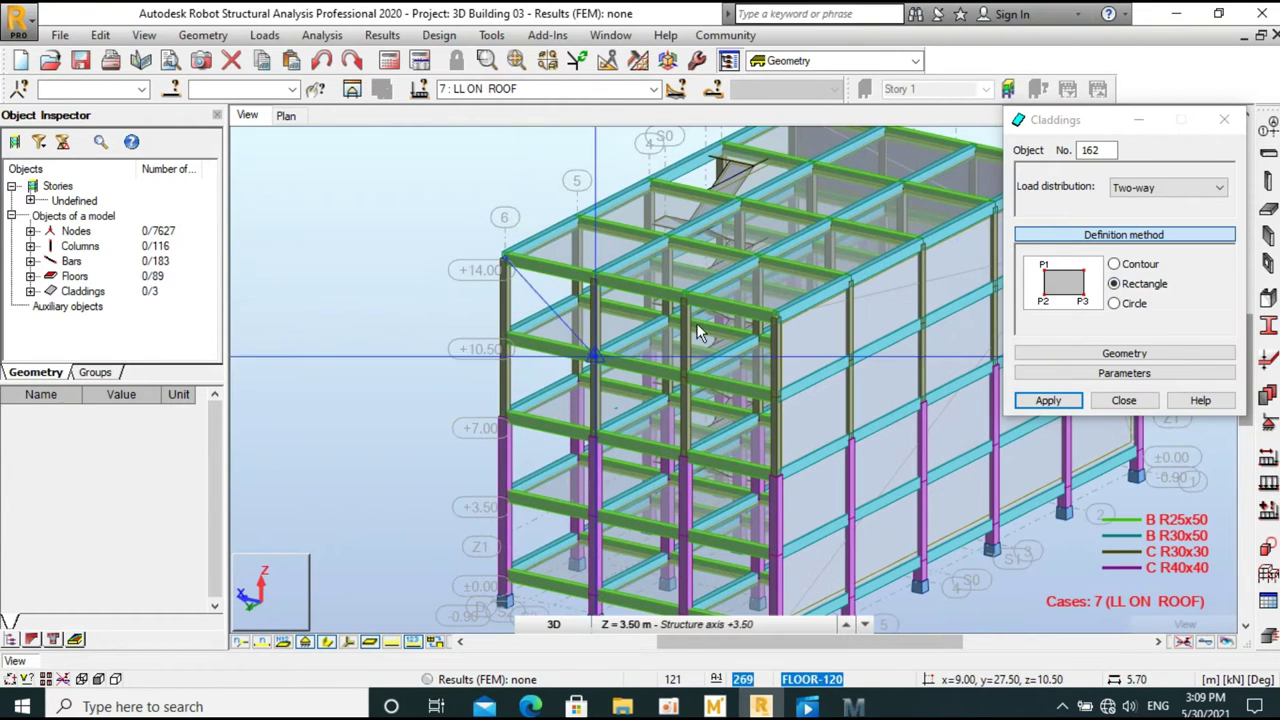
pyautogui.scroll(-2, 775, 314)
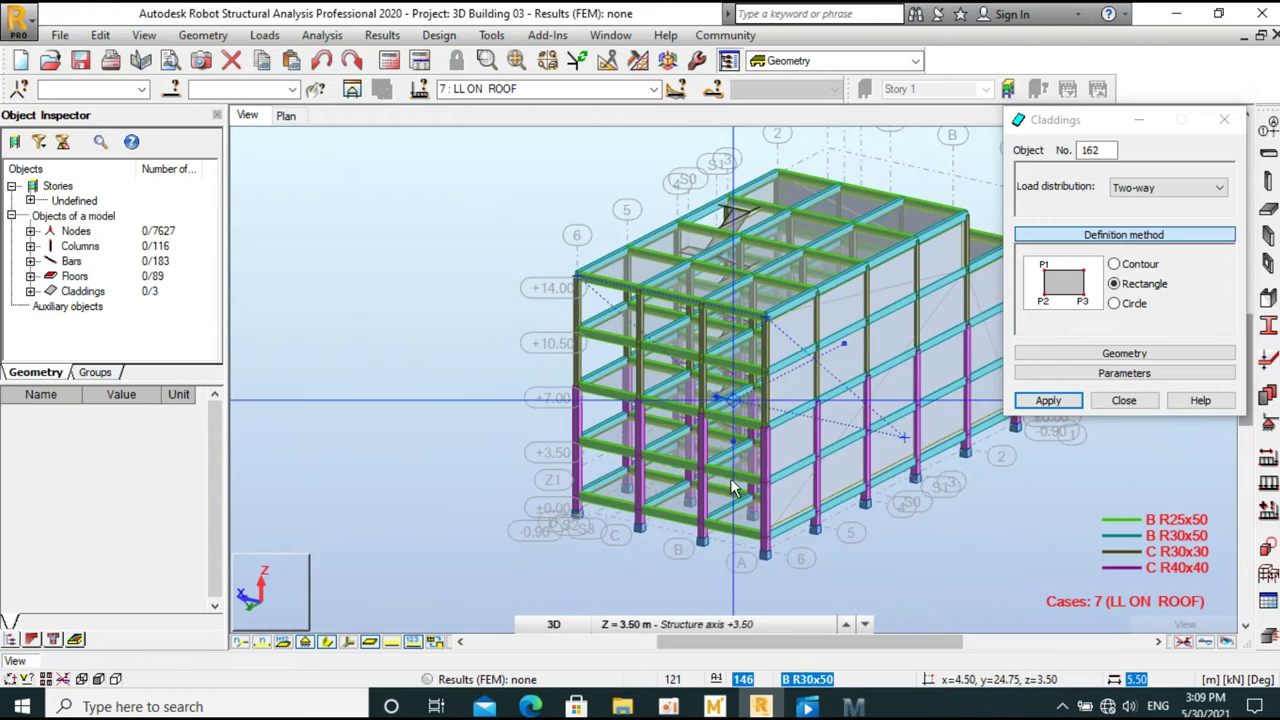
pyautogui.scroll(2, 733, 488)
pyautogui.scroll(-1, 787, 537)
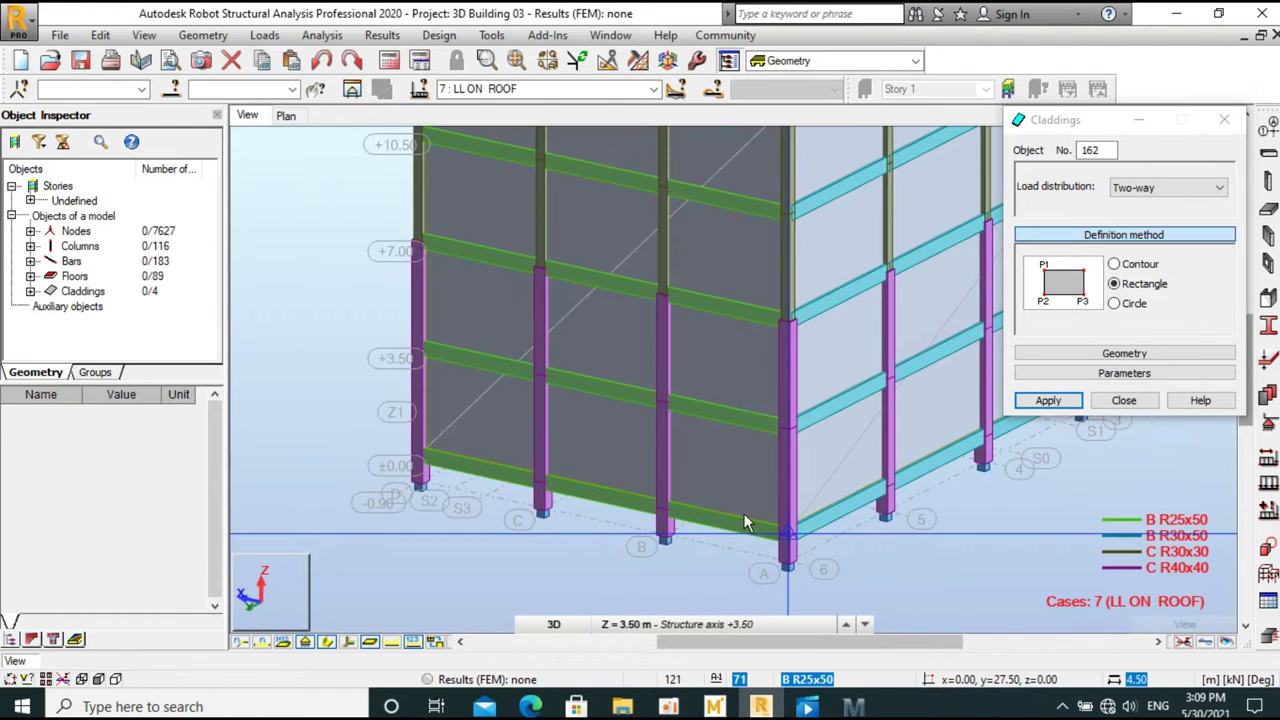
pyautogui.scroll(-1, 748, 520)
pyautogui.scroll(-2, 651, 486)
pyautogui.rightClick(275, 313)
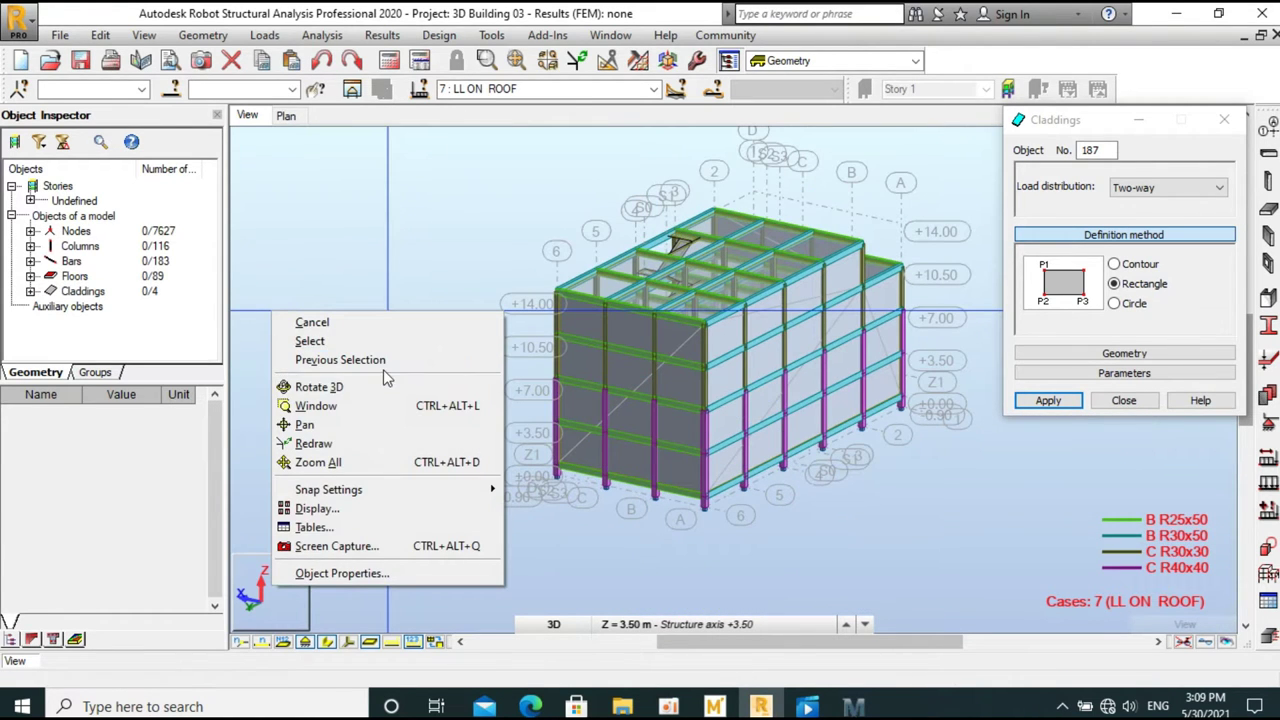
# Step: Rotate the view to an oblique angle showing the stair-side facade
pyautogui.click(380, 386)
pyautogui.moveTo(520, 266); pyautogui.dragTo(772, 357)
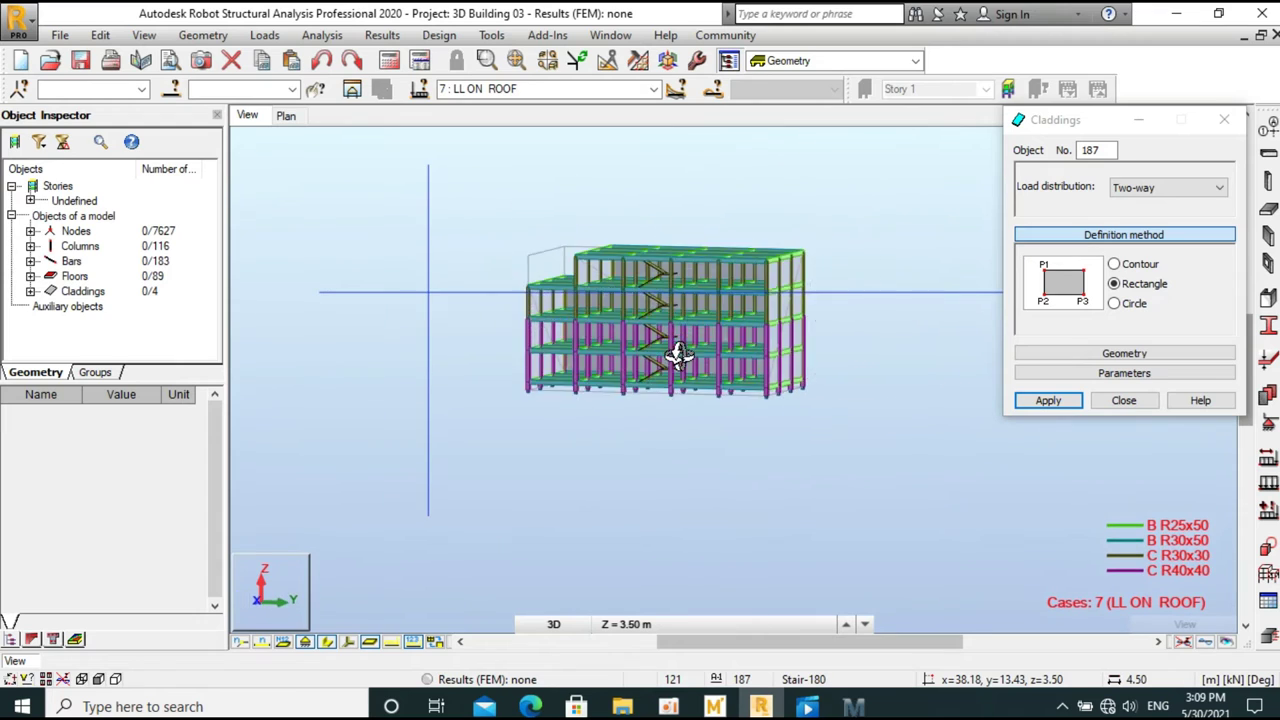
pyautogui.scroll(2, 772, 357)
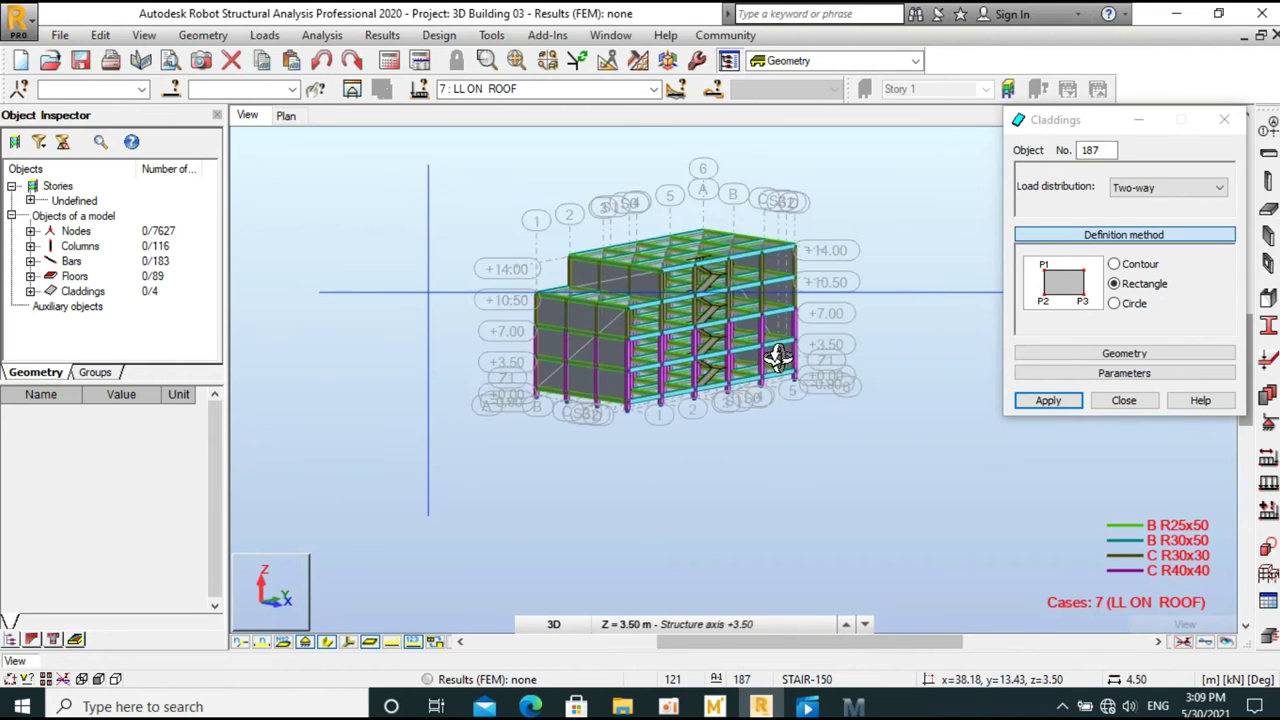
pyautogui.moveTo(623, 314)
pyautogui.mouseDown()
pyautogui.moveTo(646, 357)
pyautogui.moveTo(766, 266)
pyautogui.mouseUp()
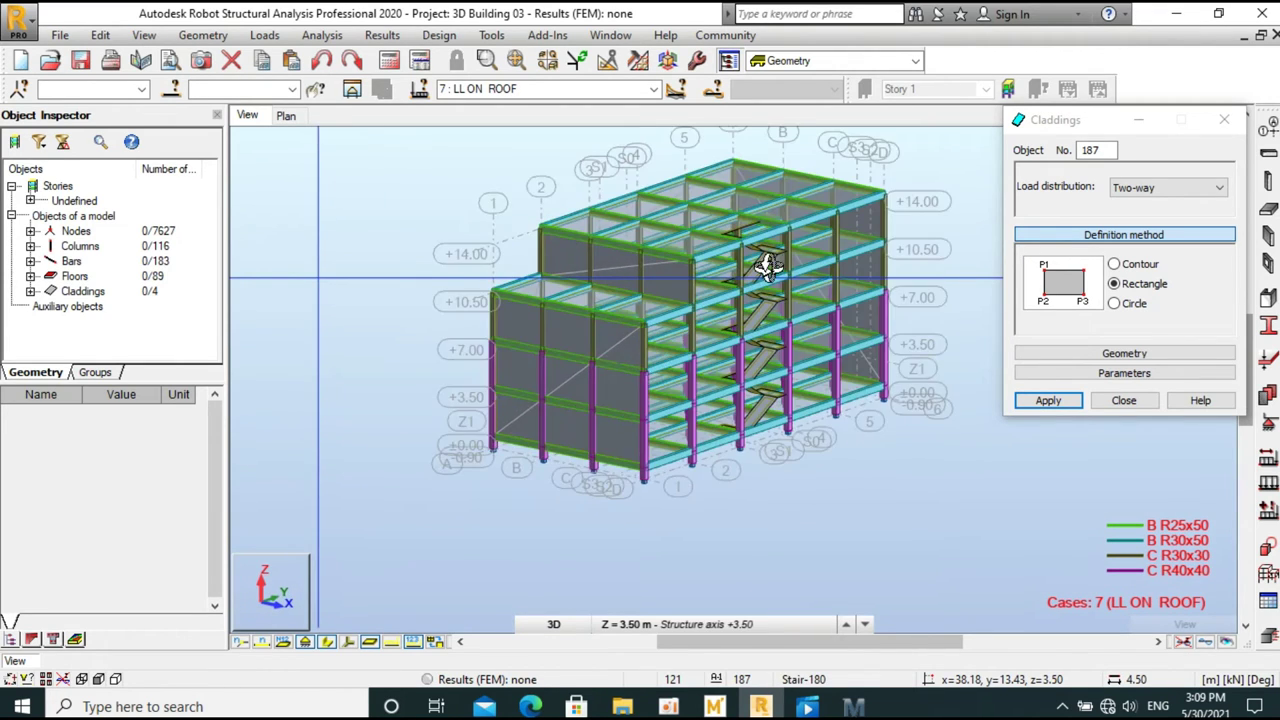
pyautogui.scroll(-1, 717, 323)
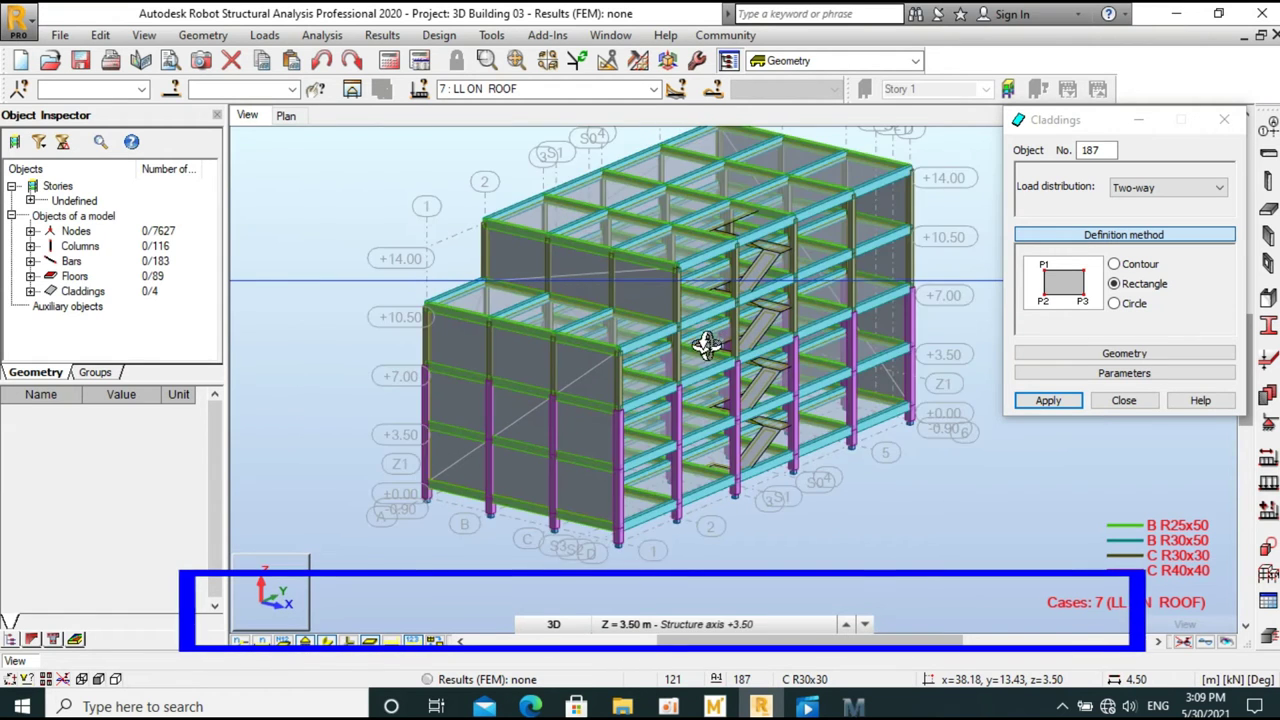
# Step: Outline a fifth contour cladding over the stair-side facade and close the Claddings dialog
pyautogui.click(1128, 266)
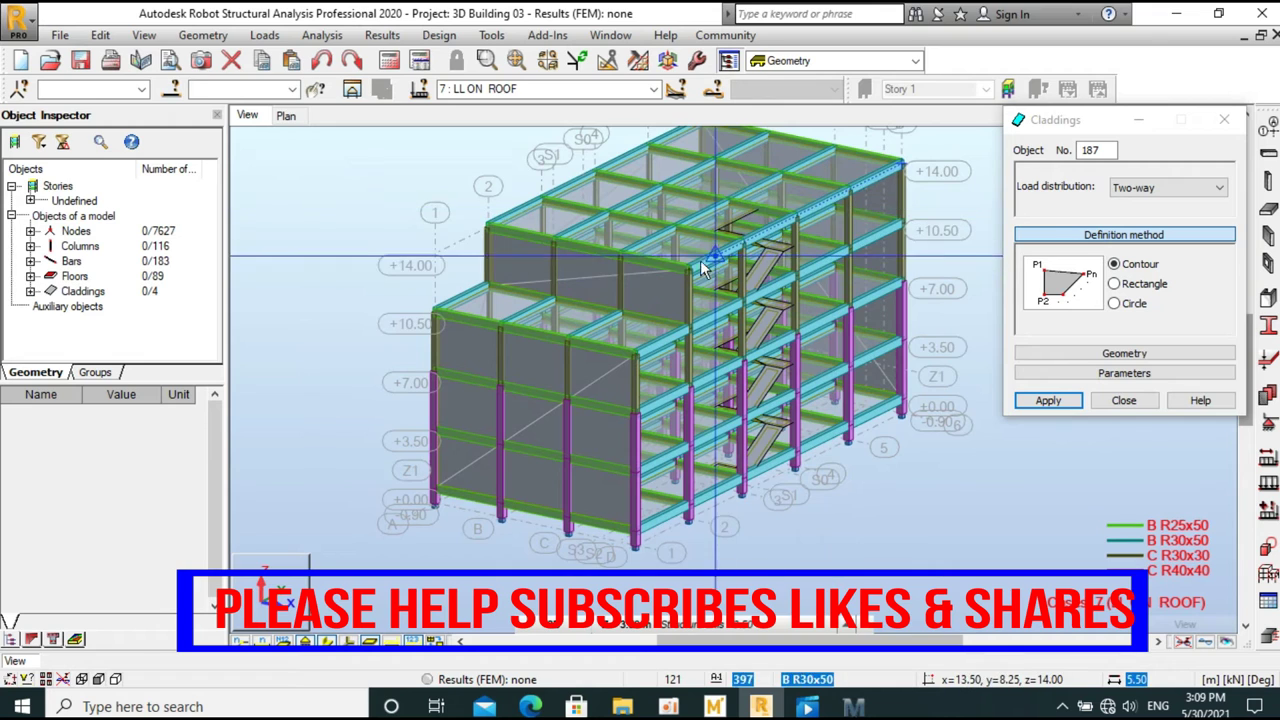
pyautogui.click(690, 328)
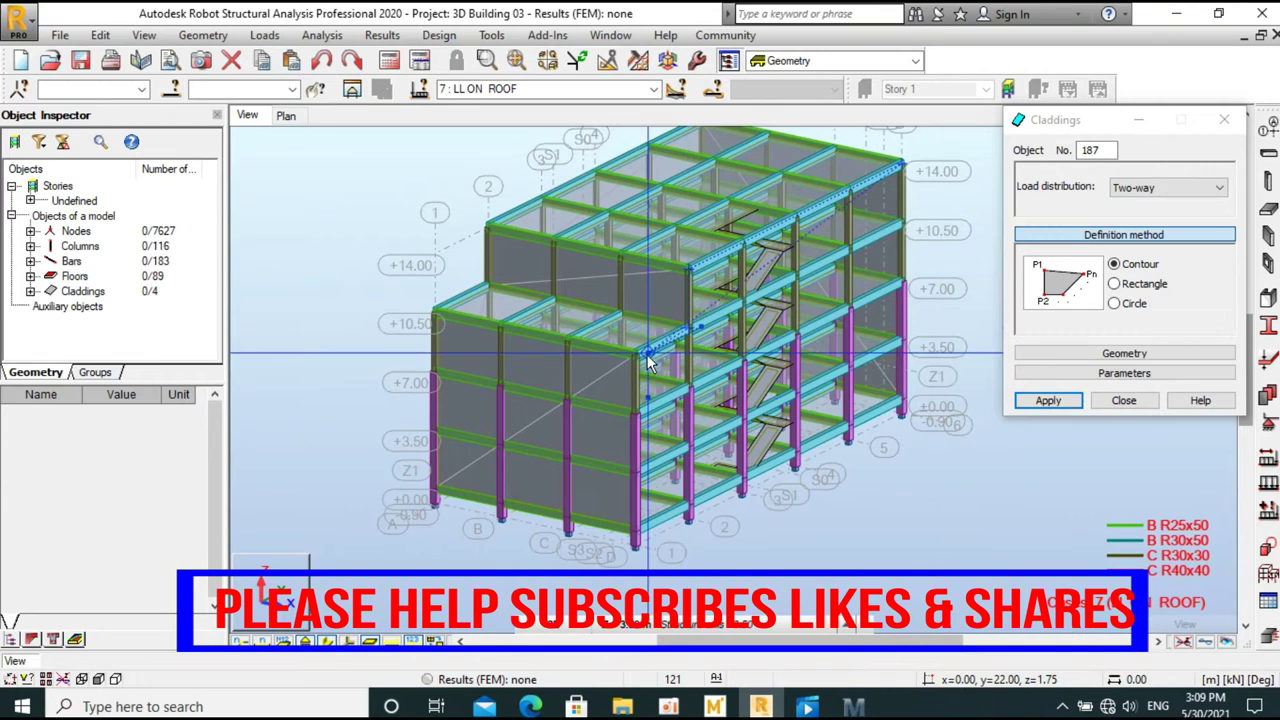
pyautogui.click(643, 355)
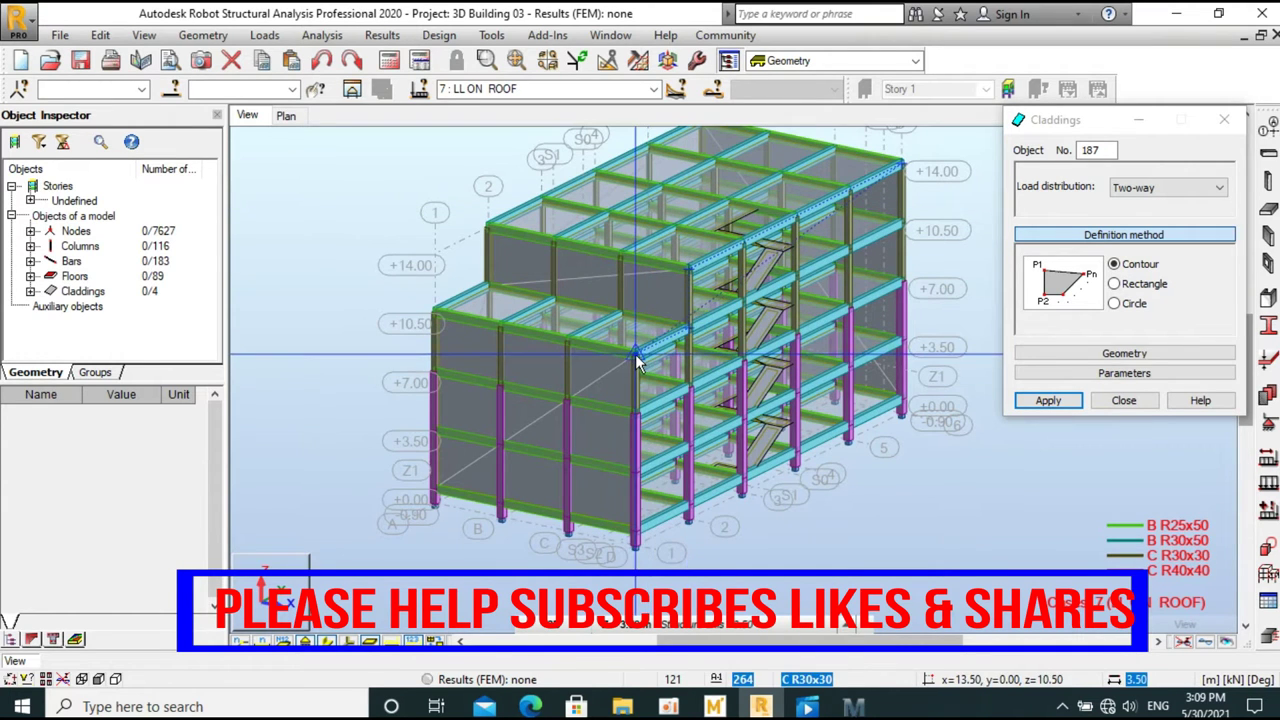
pyautogui.click(636, 532)
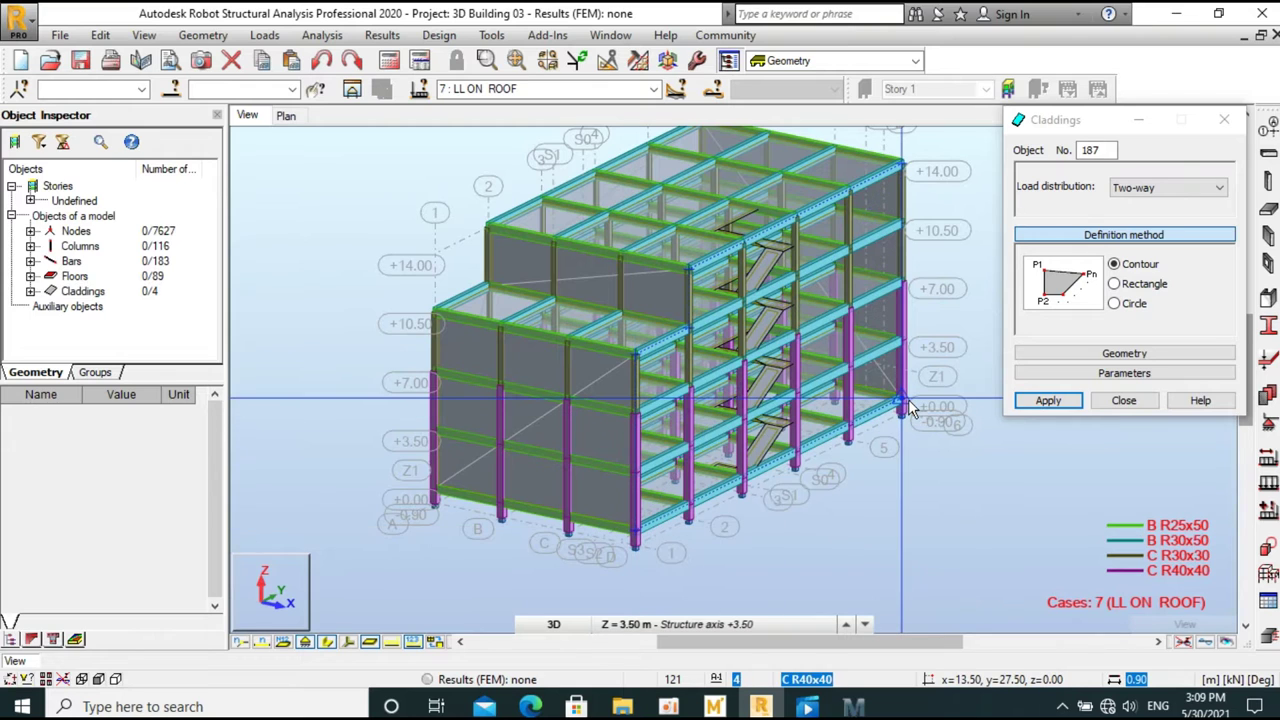
pyautogui.click(903, 163)
pyautogui.click(1121, 400)
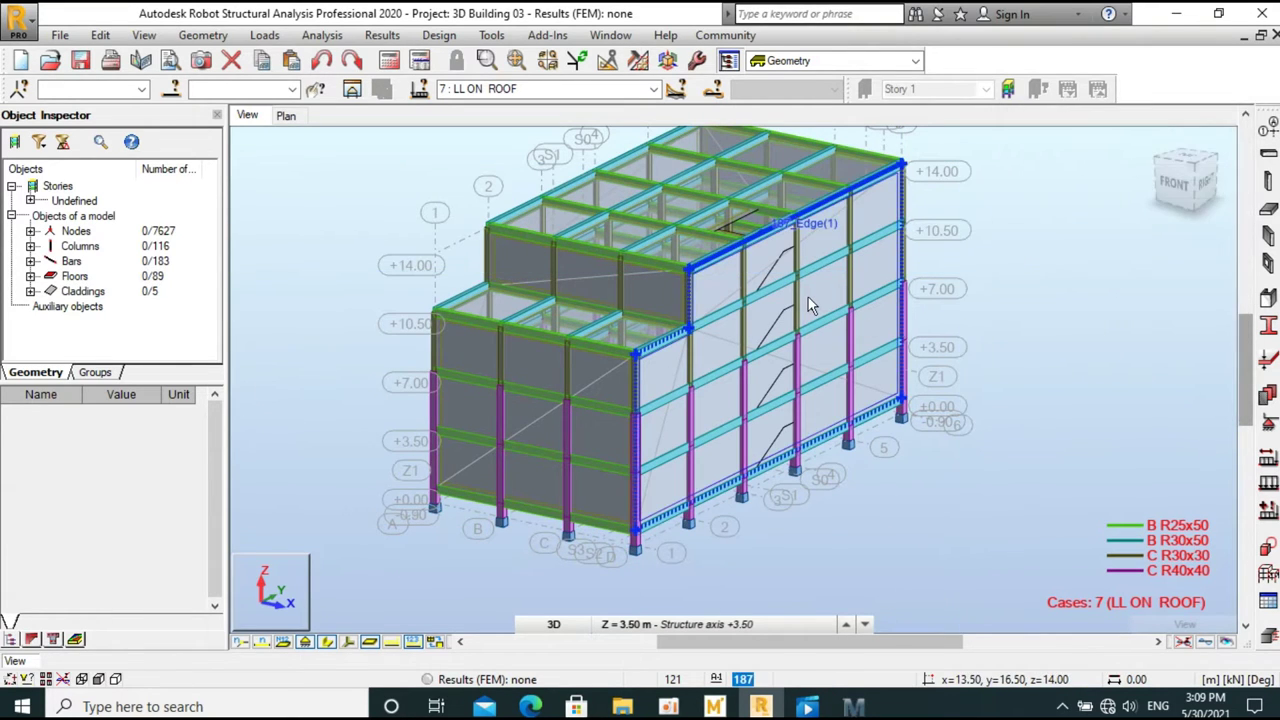
pyautogui.keyDown('shift'); pyautogui.moveTo(808, 297); pyautogui.dragTo(551, 262, button='middle'); pyautogui.keyUp('shift')
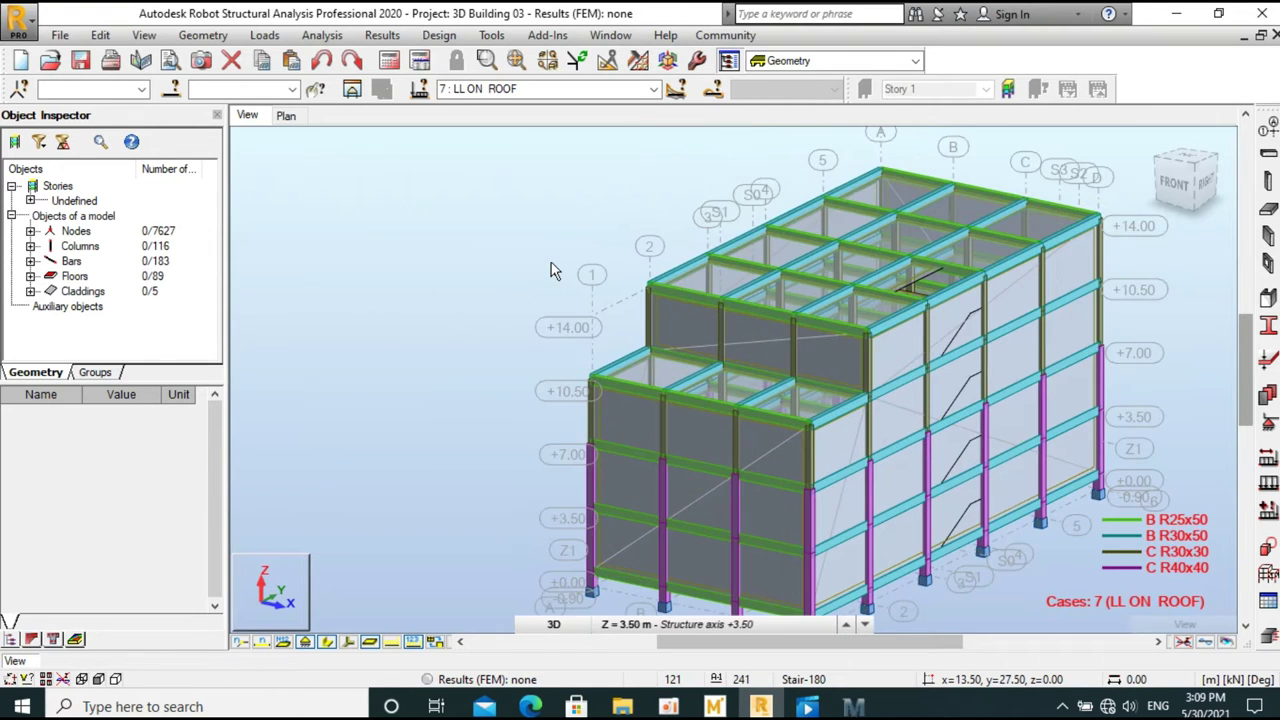
# Step: Open Generate wind loads and enable all eight wind directions, including Y-
pyautogui.scroll(-1, 551, 264)
pyautogui.click(272, 35)
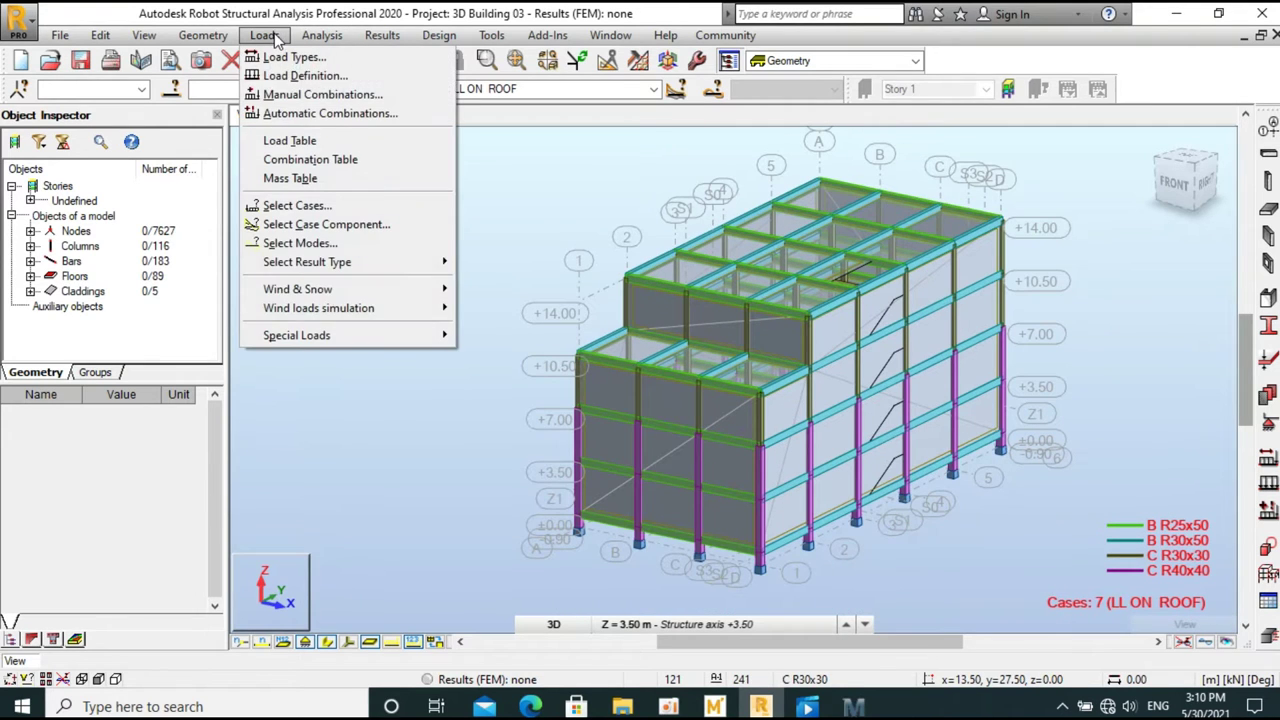
pyautogui.moveTo(318, 308)
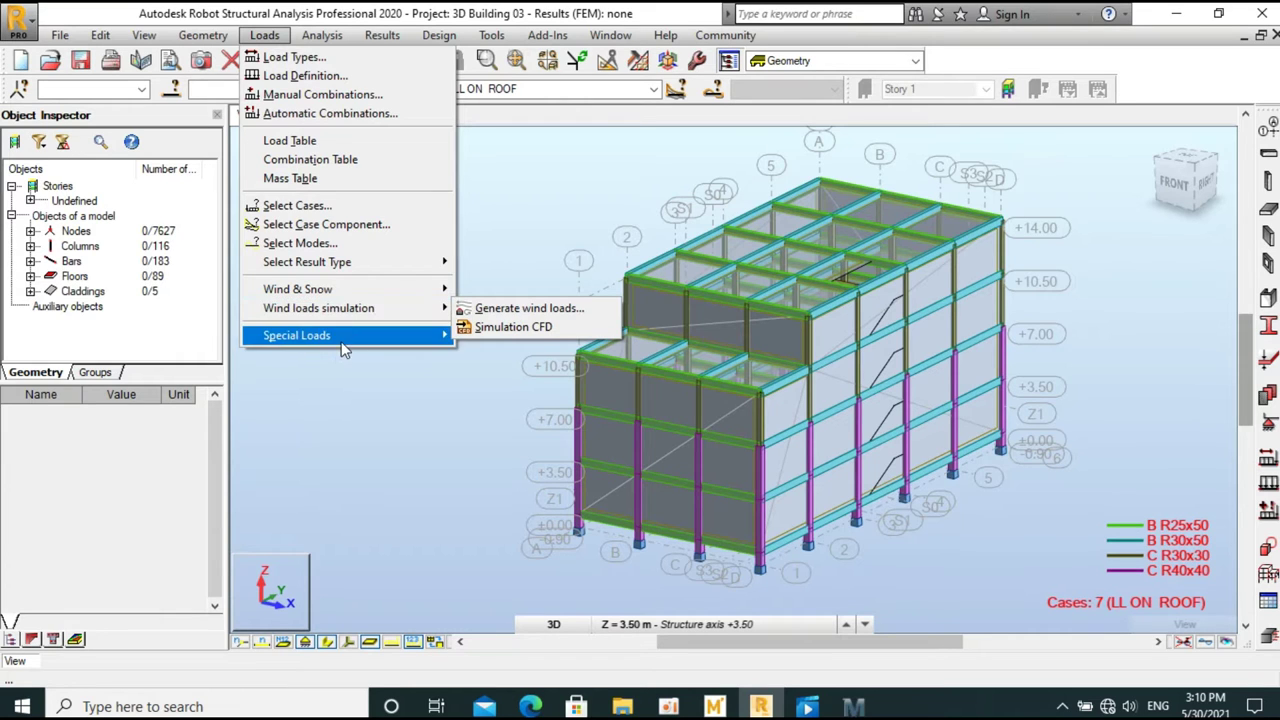
pyautogui.click(479, 316)
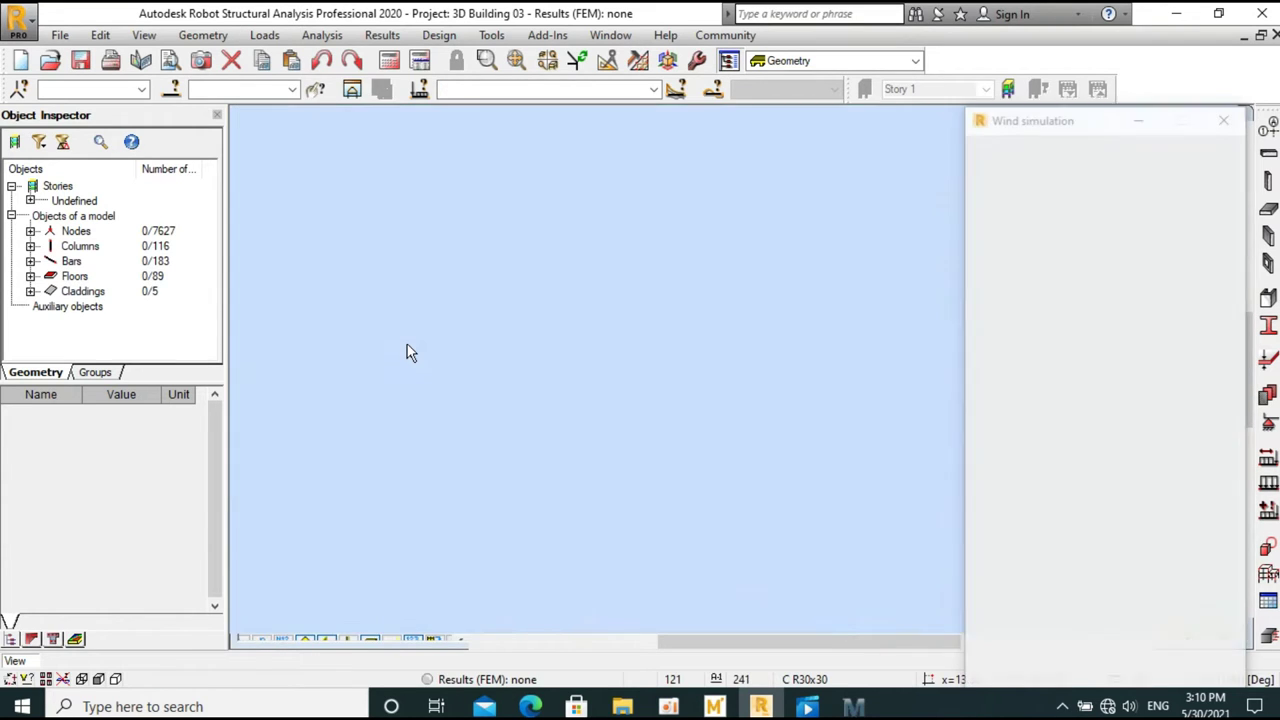
pyautogui.scroll(1, 470, 316)
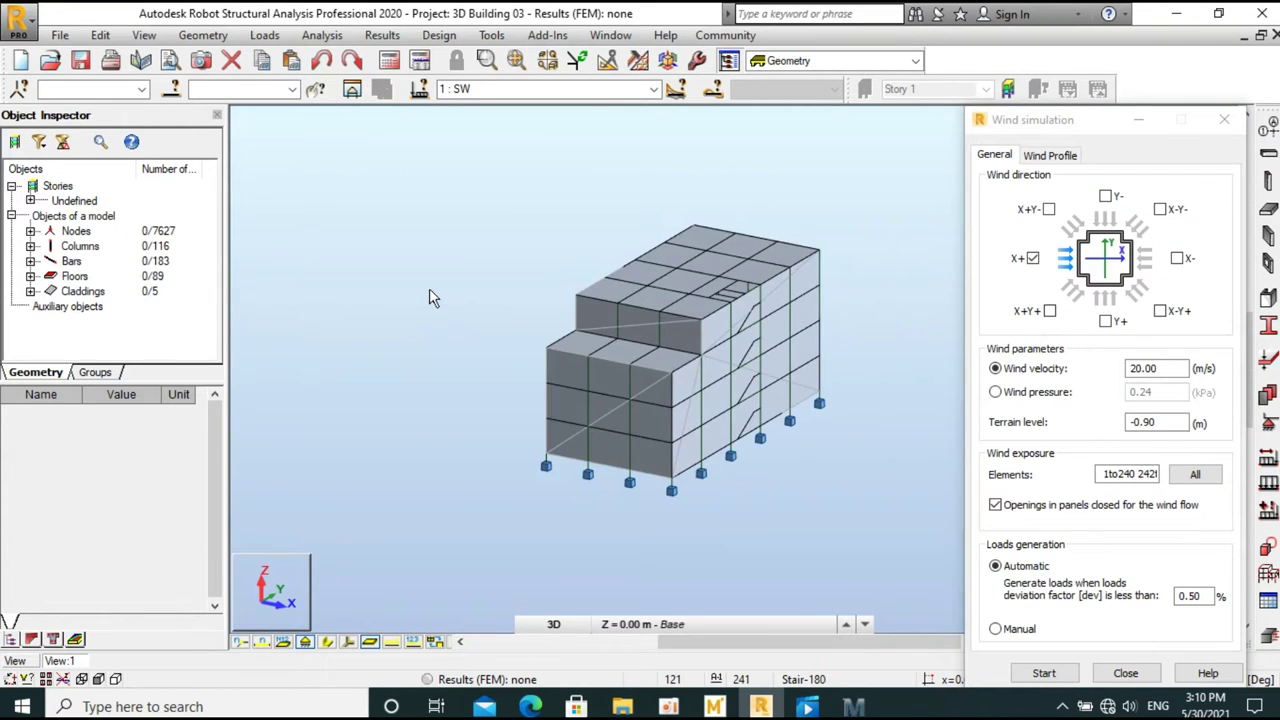
pyautogui.scroll(-2, 540, 346)
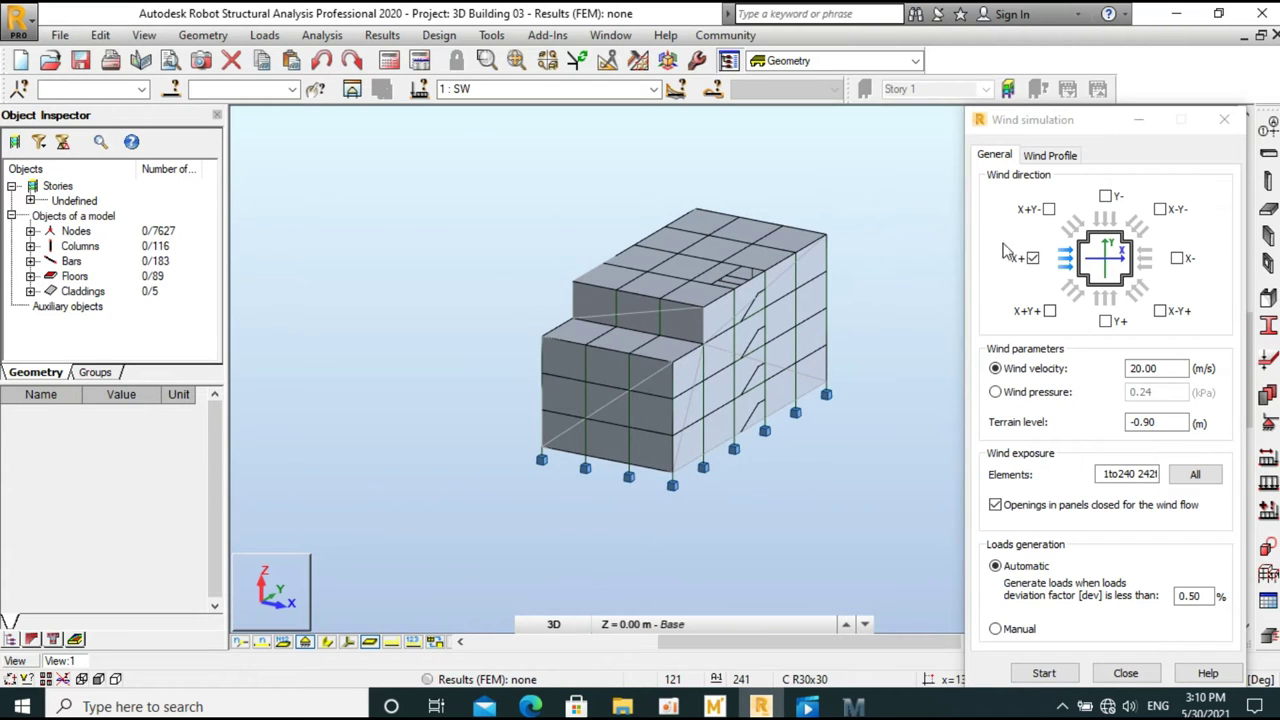
pyautogui.click(1052, 218)
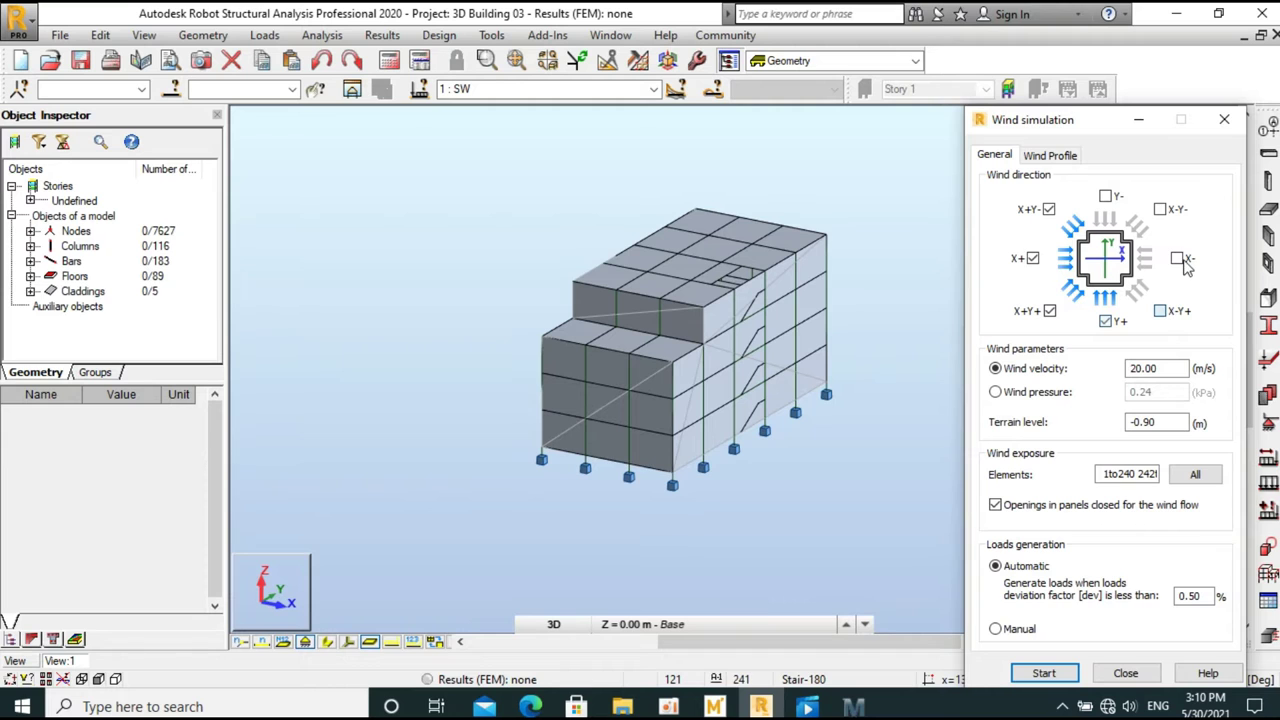
pyautogui.click(1105, 196)
pyautogui.moveTo(1028, 126); pyautogui.dragTo(1031, 60)
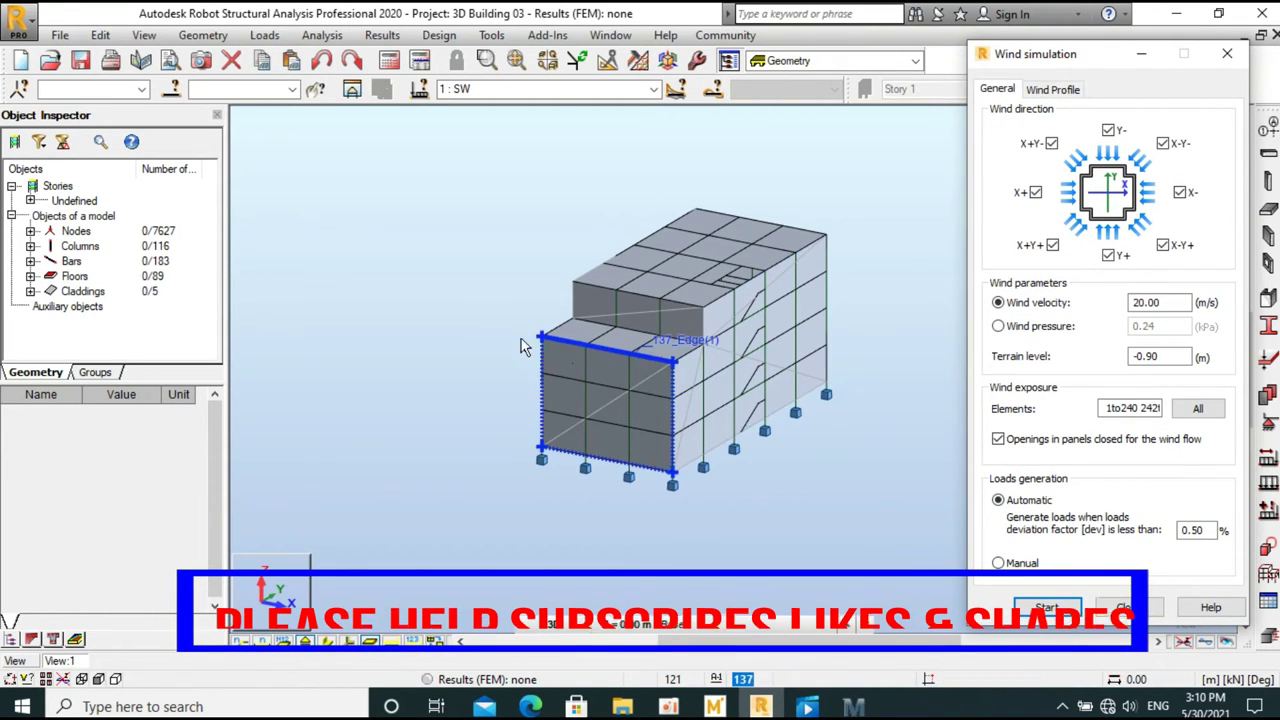
# Step: Save the project and set the wind simulation terrain level to 0.00 m
pyautogui.click(493, 319)
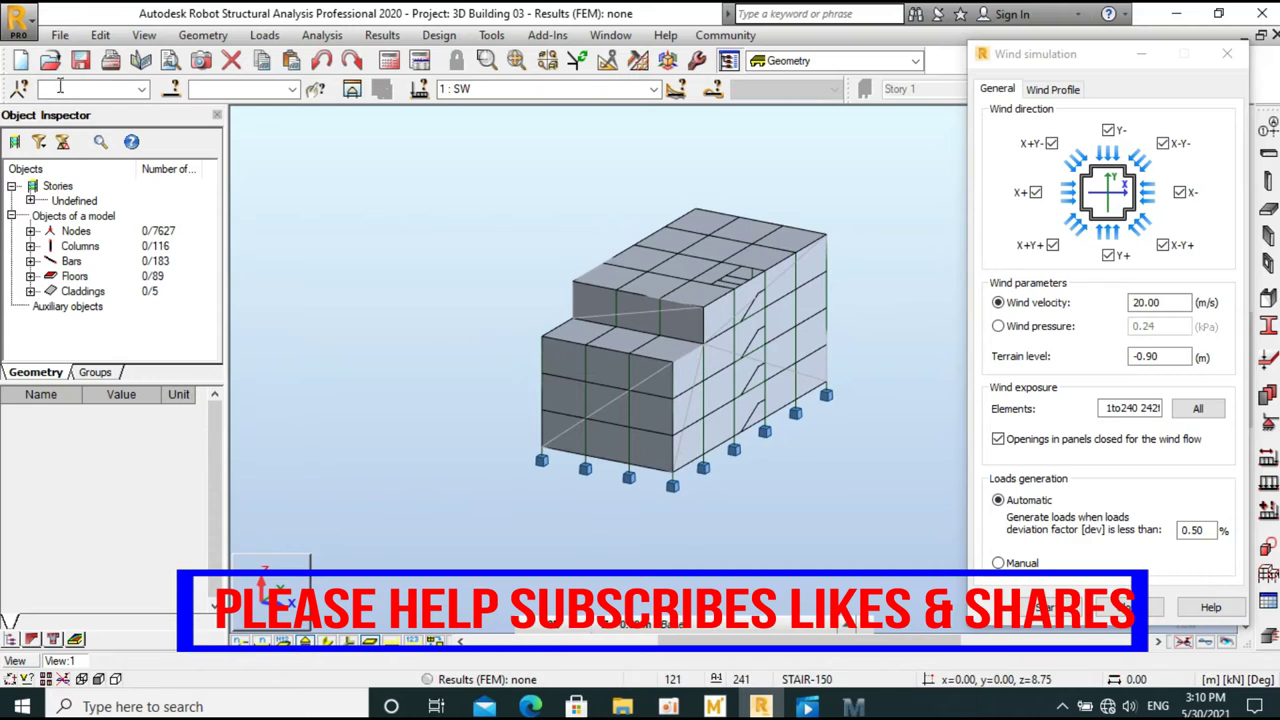
pyautogui.click(80, 60)
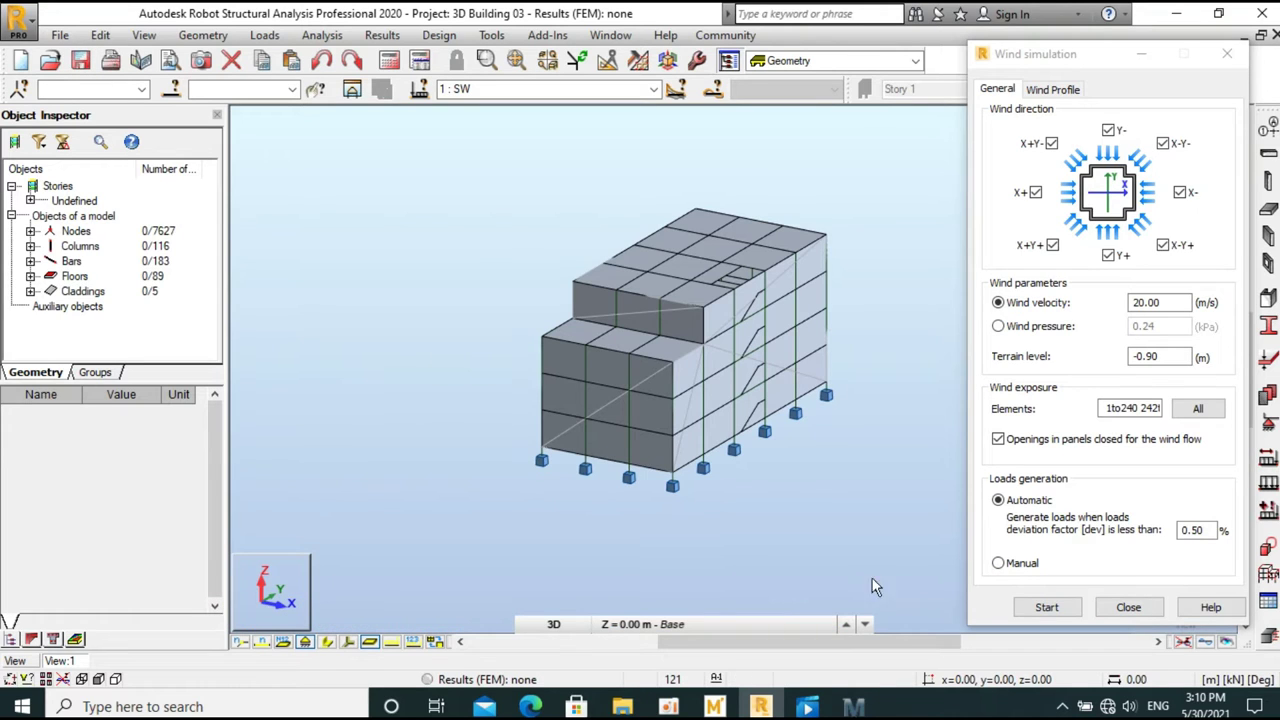
pyautogui.click(1145, 400)
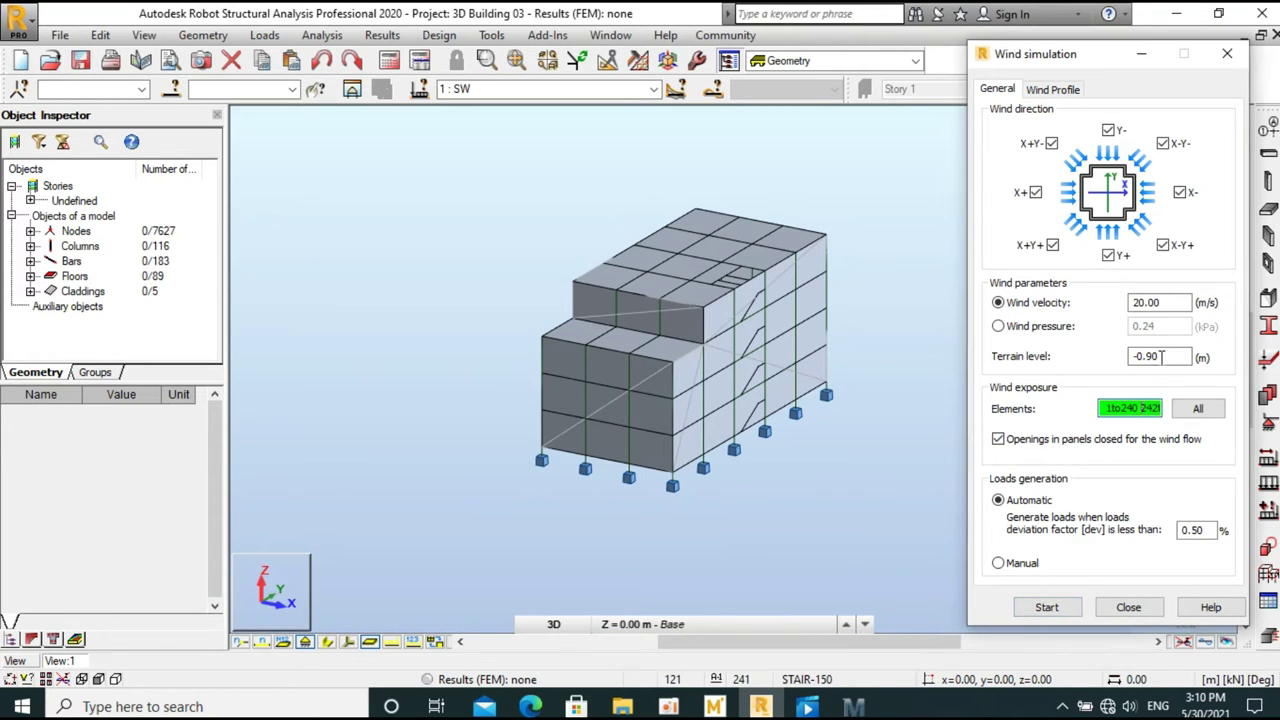
pyautogui.hotkey('shift', 'Tab')
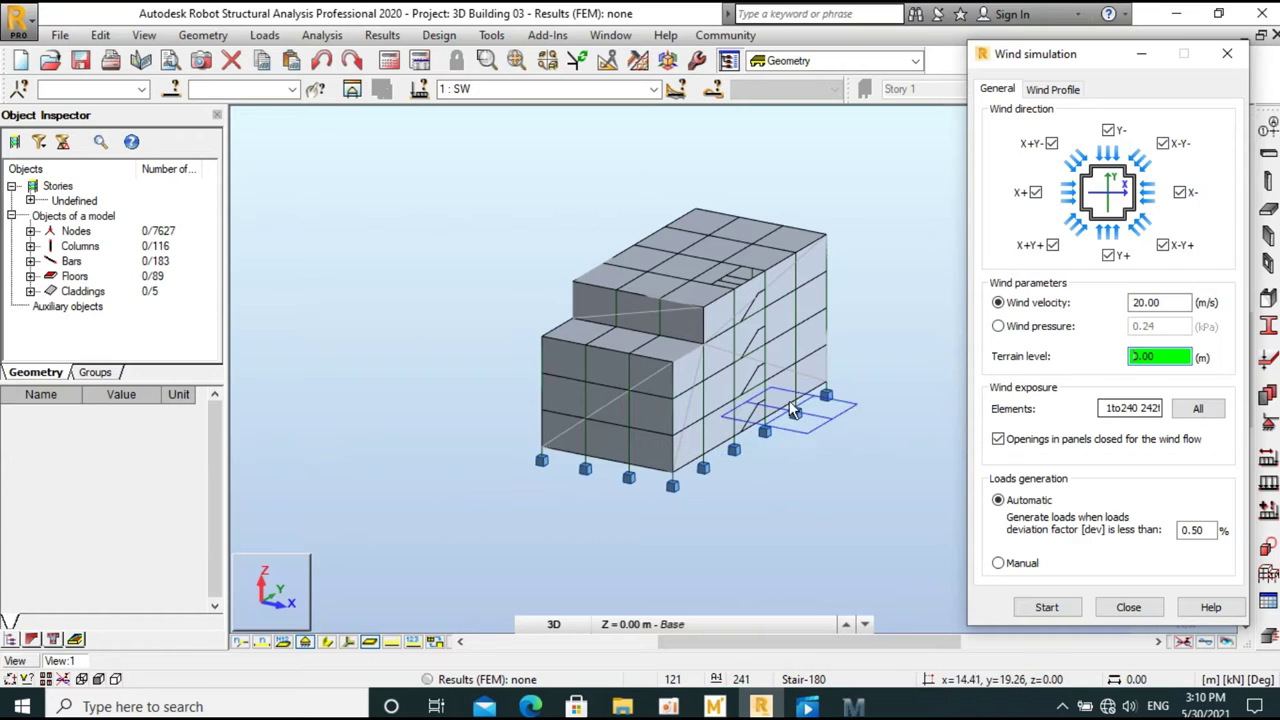
pyautogui.scroll(3, 795, 405)
pyautogui.click(801, 395)
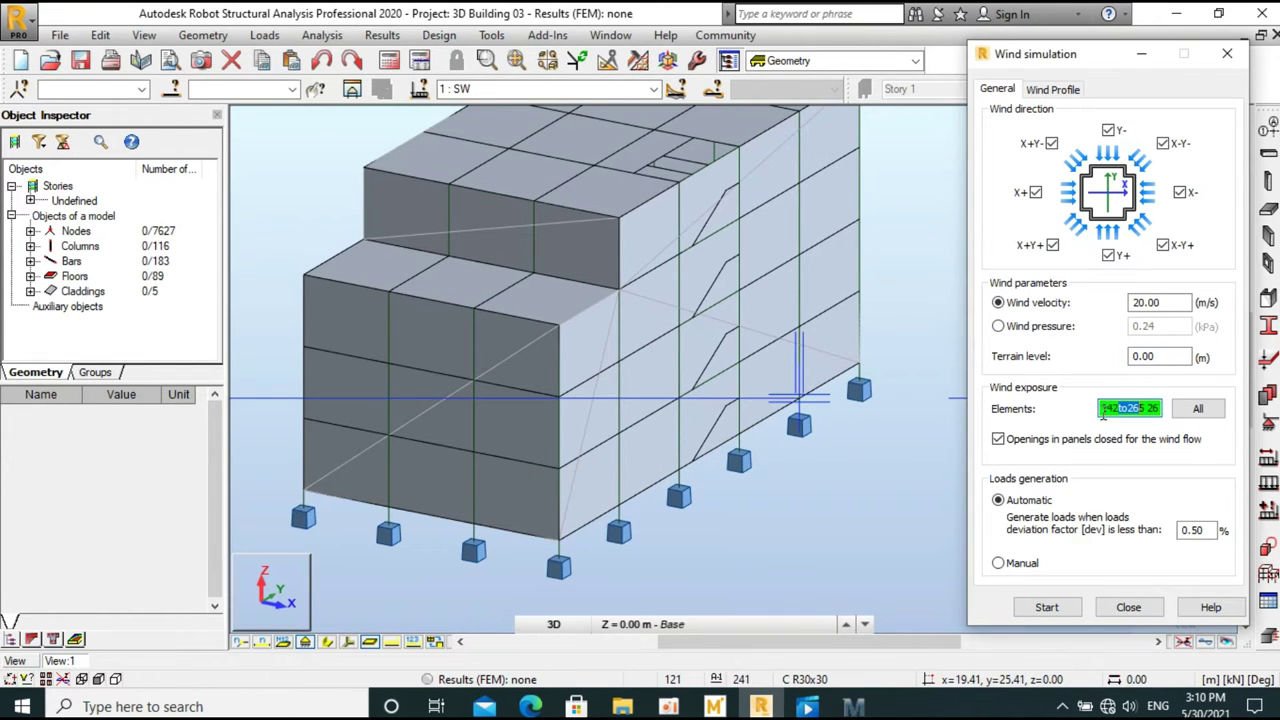
# Step: Paste claddings 29, 107, 137, 162 and 187 into Elements and start the simulation
pyautogui.rightClick(434, 348)
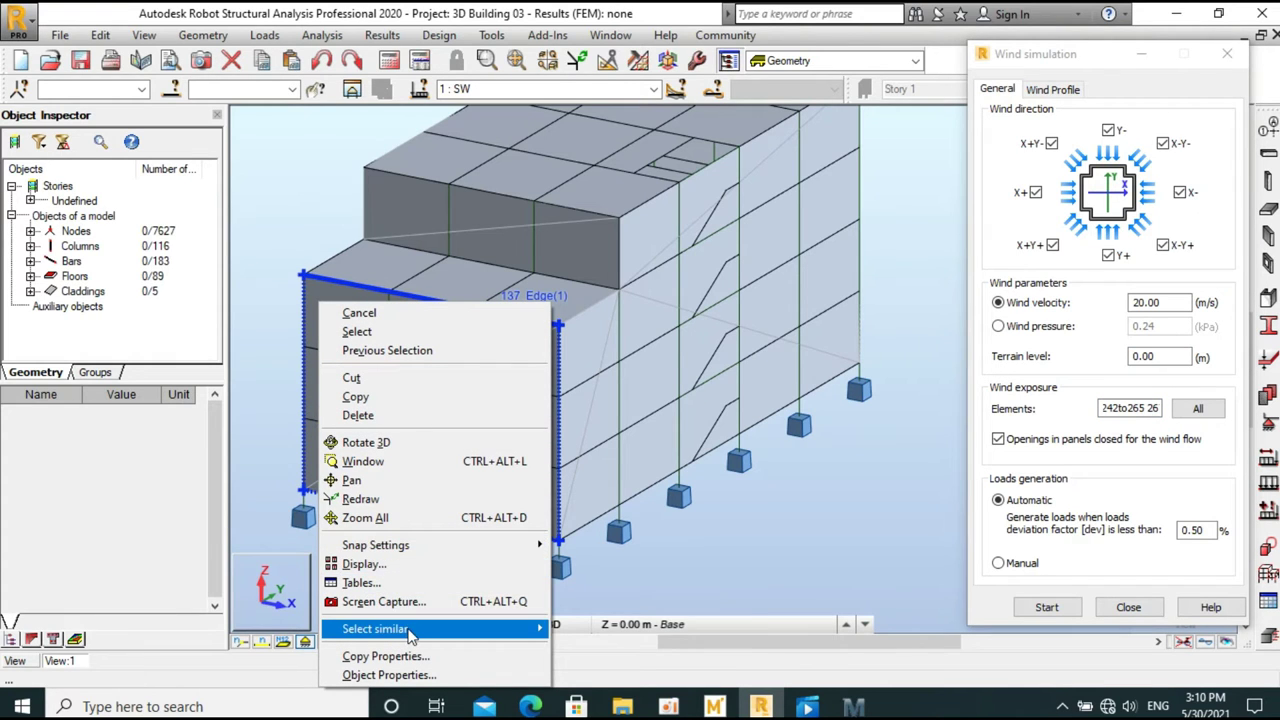
pyautogui.moveTo(376, 628)
pyautogui.click(624, 594)
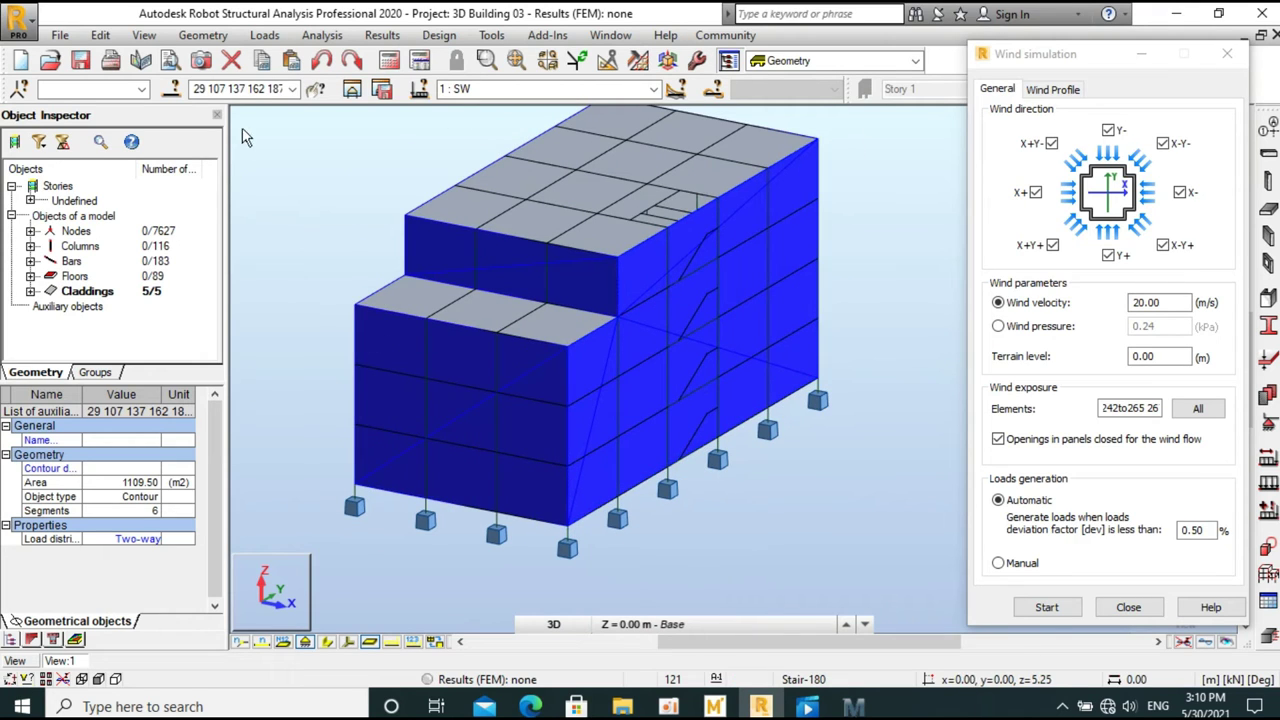
pyautogui.click(256, 89)
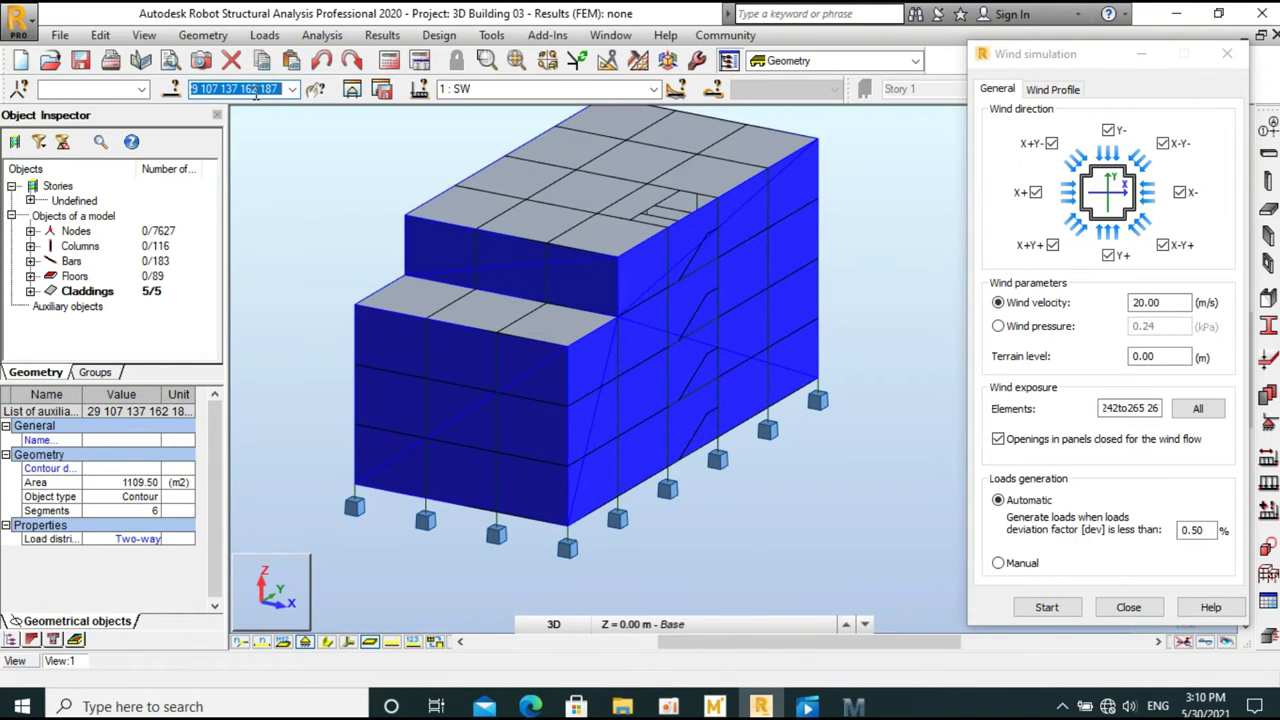
pyautogui.click(1038, 410)
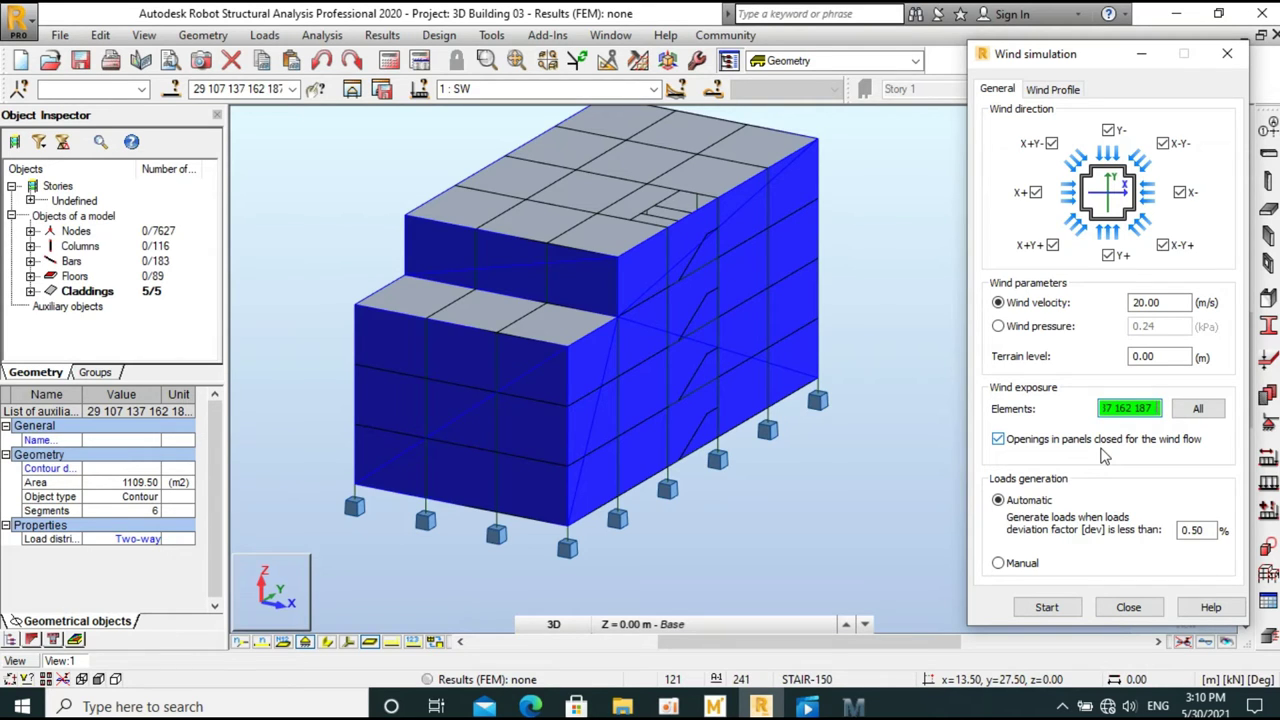
pyautogui.click(1046, 607)
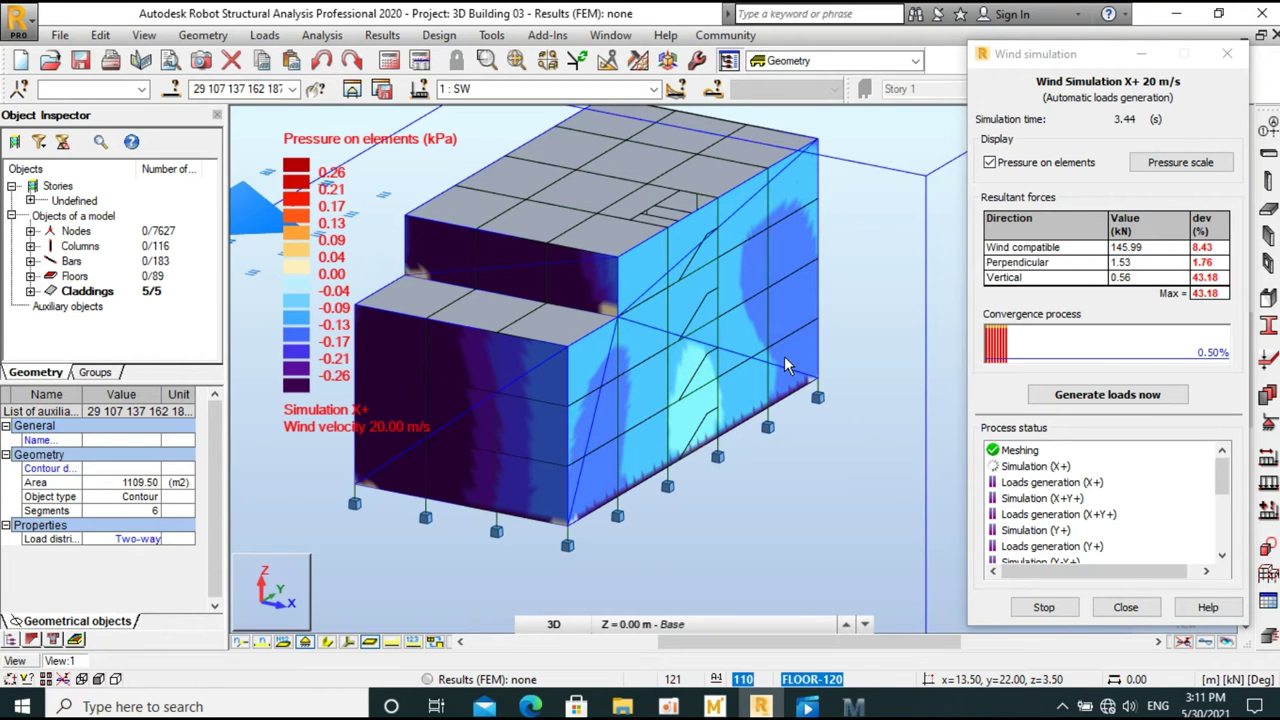
# Step: Complete the 20 m/s wind simulation creating cases 8–15, then close the dialog
pyautogui.click(668, 706)
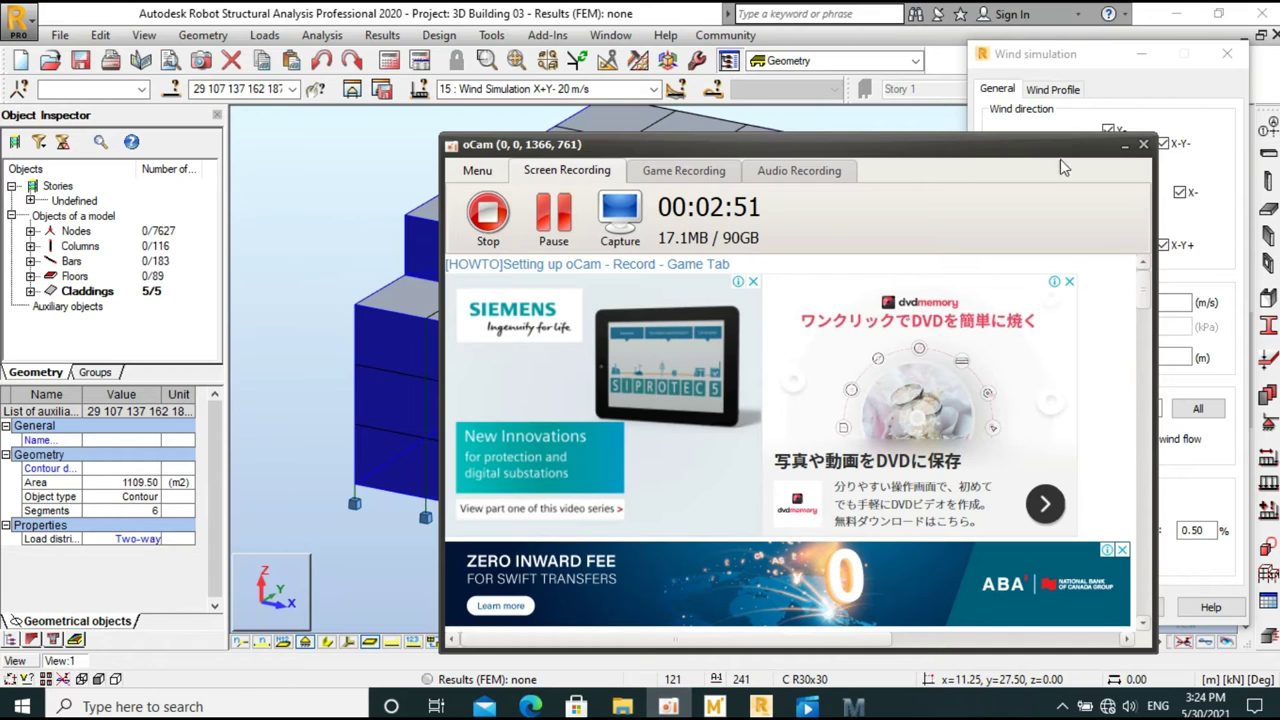
pyautogui.click(1122, 148)
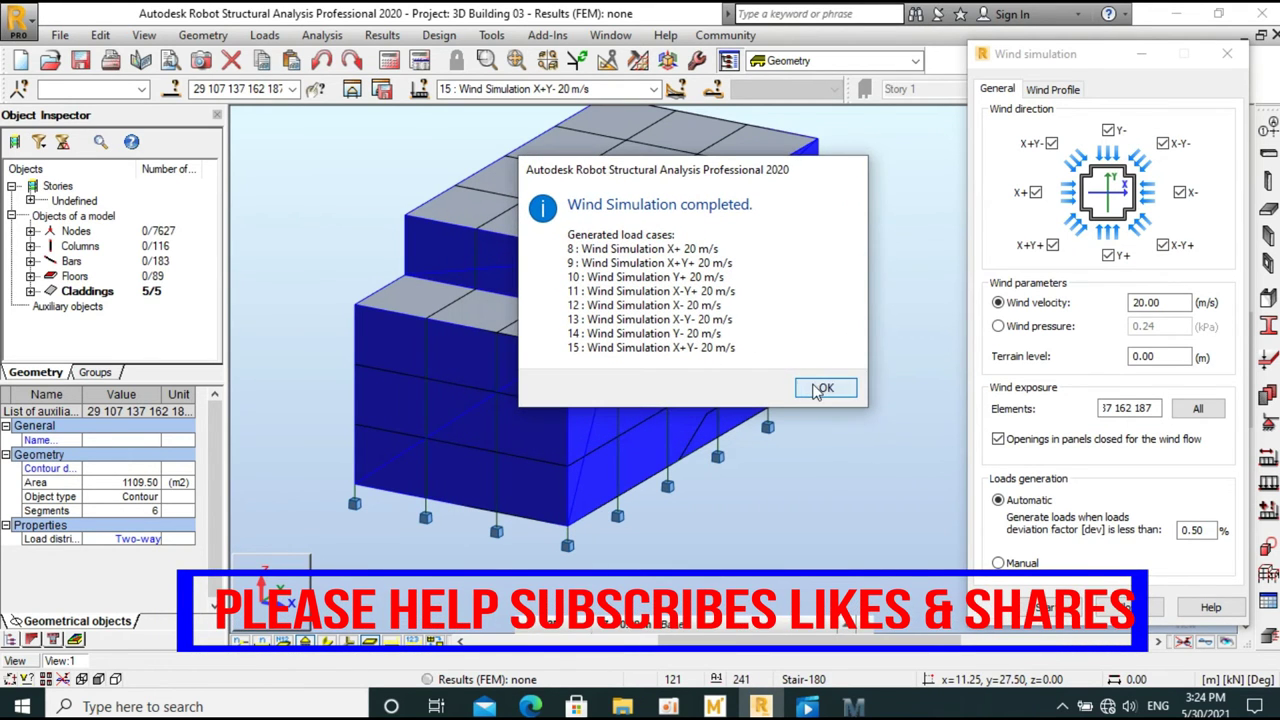
pyautogui.click(815, 389)
pyautogui.click(1110, 607)
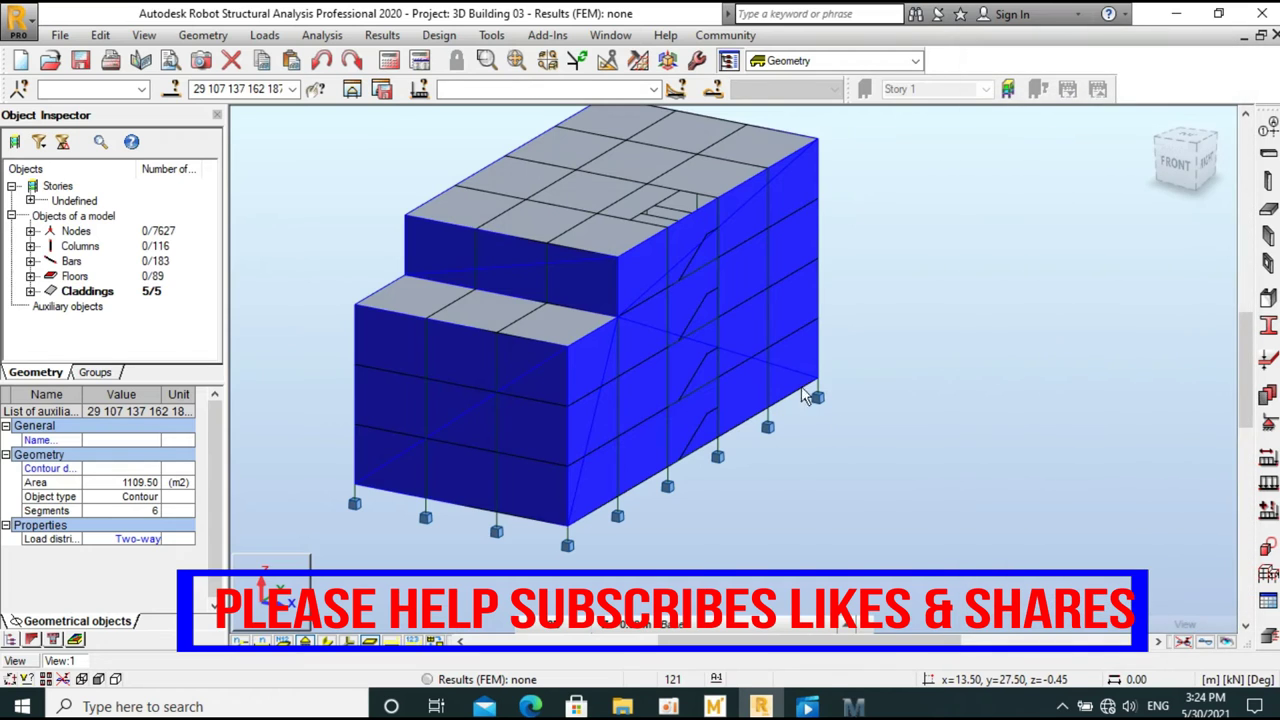
# Step: Display wind pressure loads for the X+, X+Y+ and Y+ 20 m/s simulation cases
pyautogui.click(511, 237)
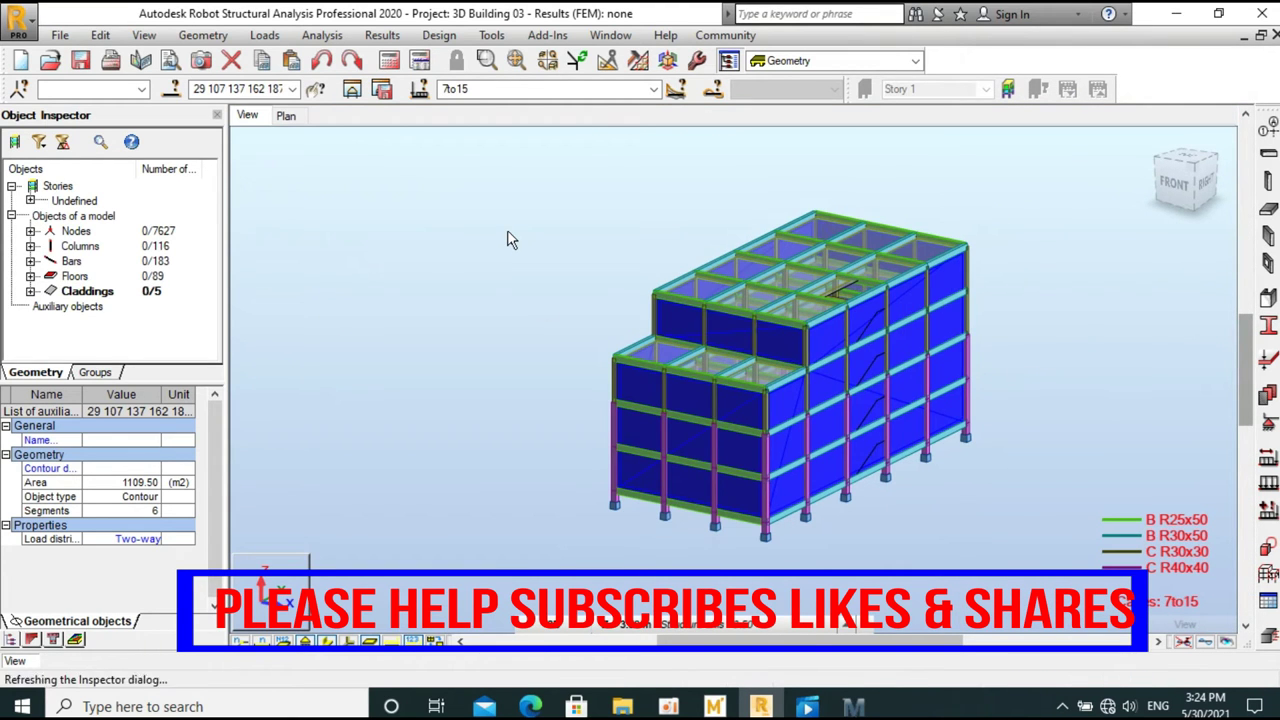
pyautogui.click(653, 89)
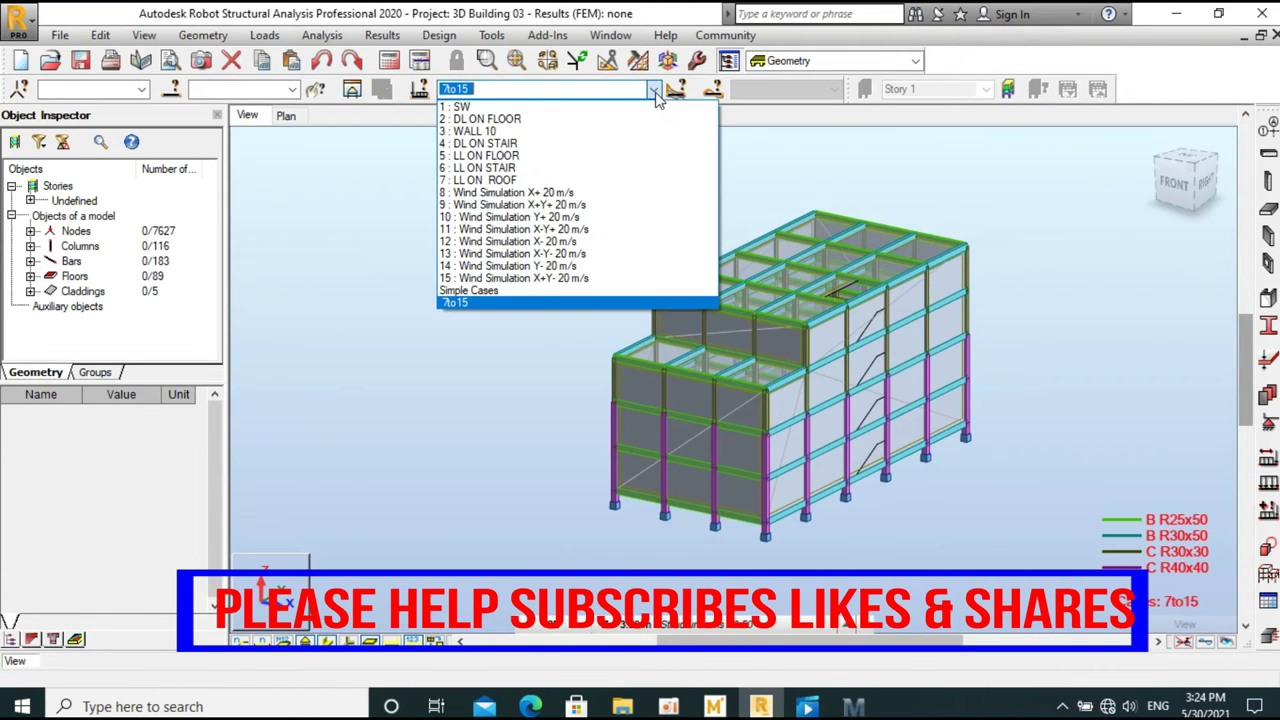
pyautogui.click(567, 199)
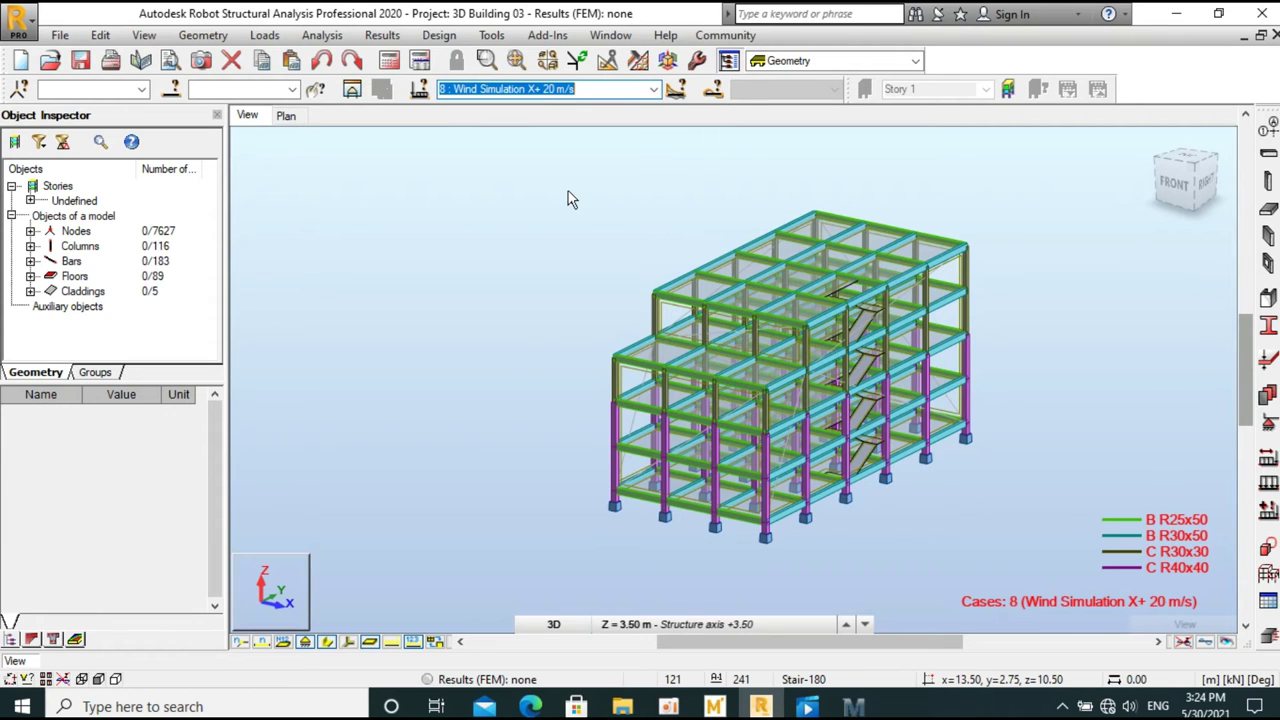
pyautogui.click(392, 643)
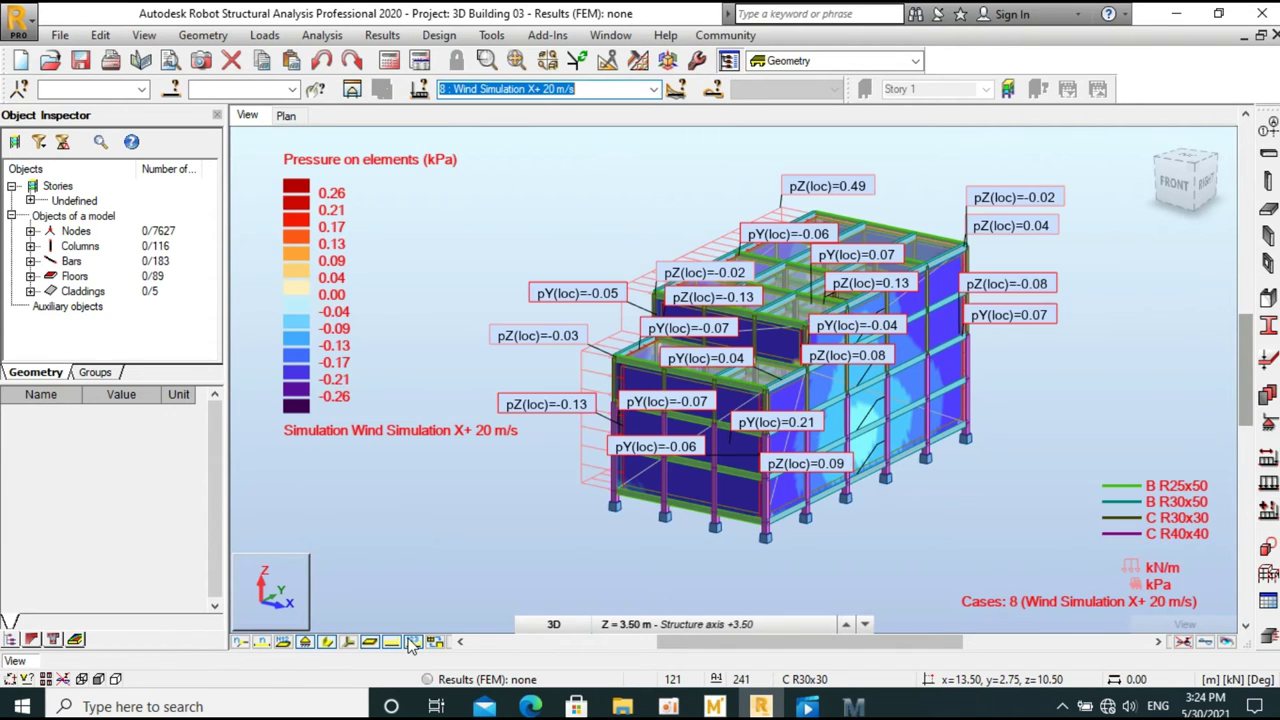
pyautogui.click(653, 89)
pyautogui.click(590, 205)
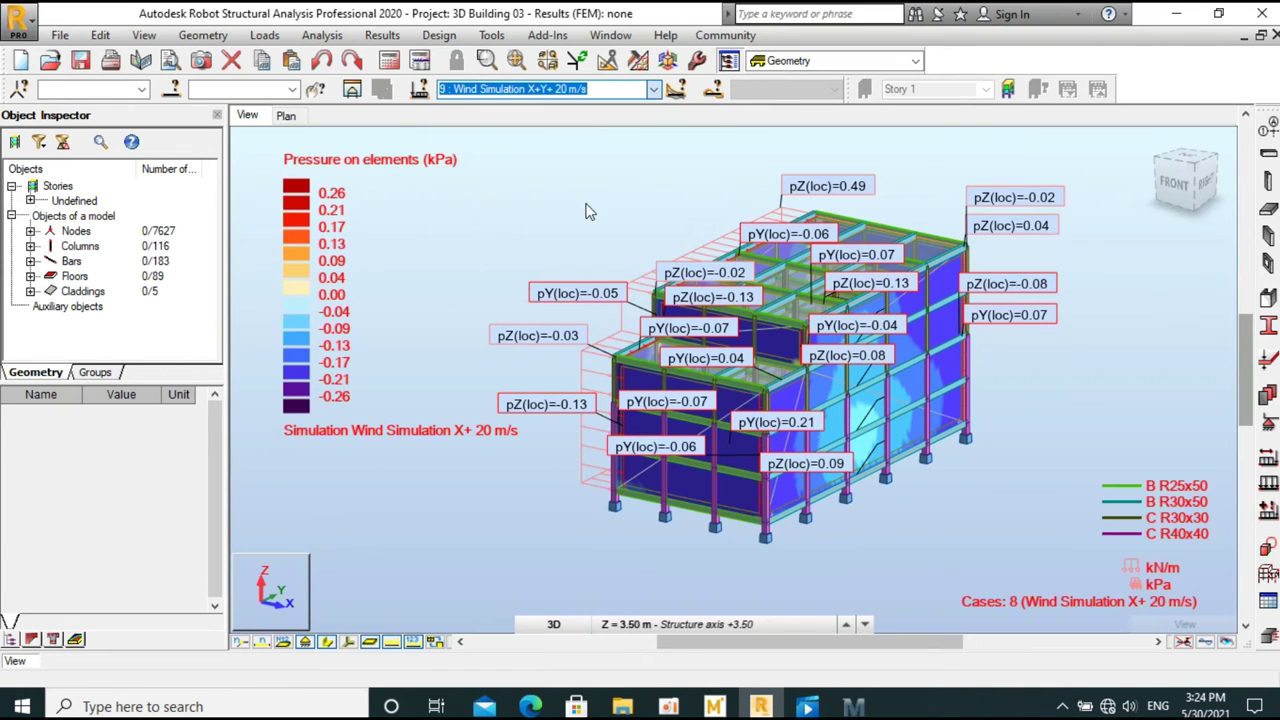
pyautogui.click(652, 89)
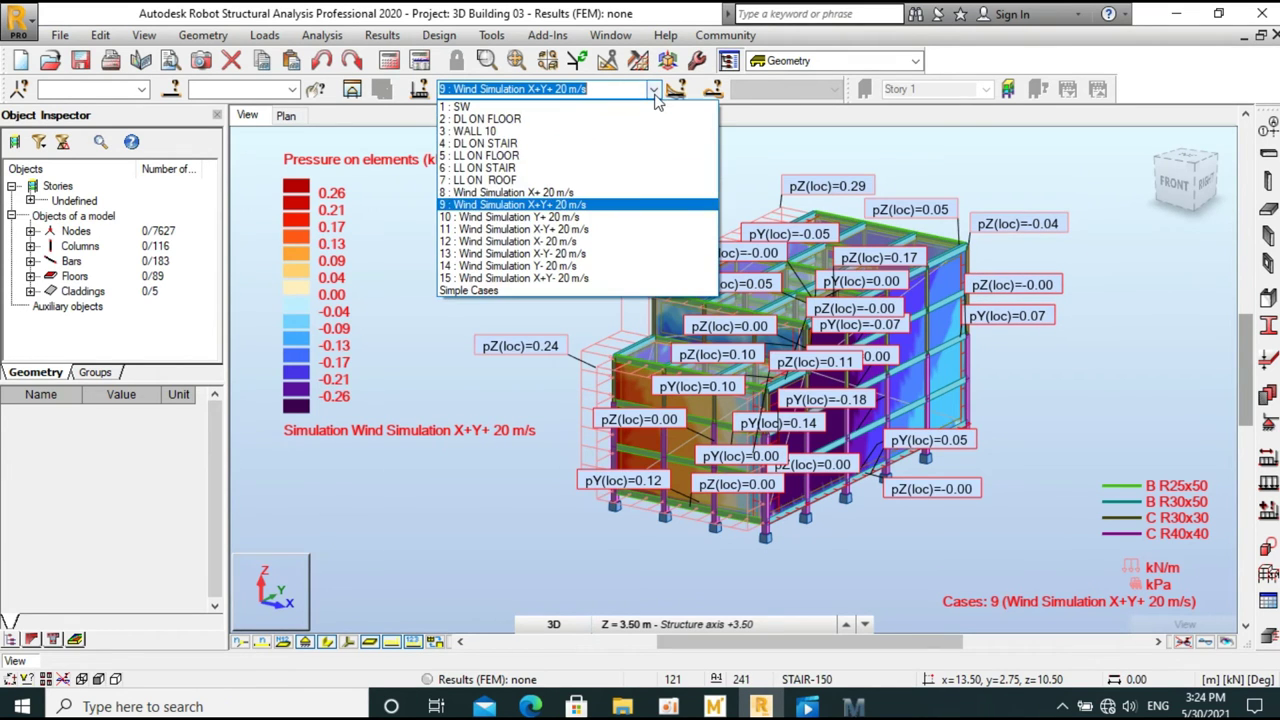
pyautogui.click(560, 222)
# Step: View the X-Y+, X-, Y- and X+Y- 20 m/s wind simulation cases
pyautogui.click(653, 89)
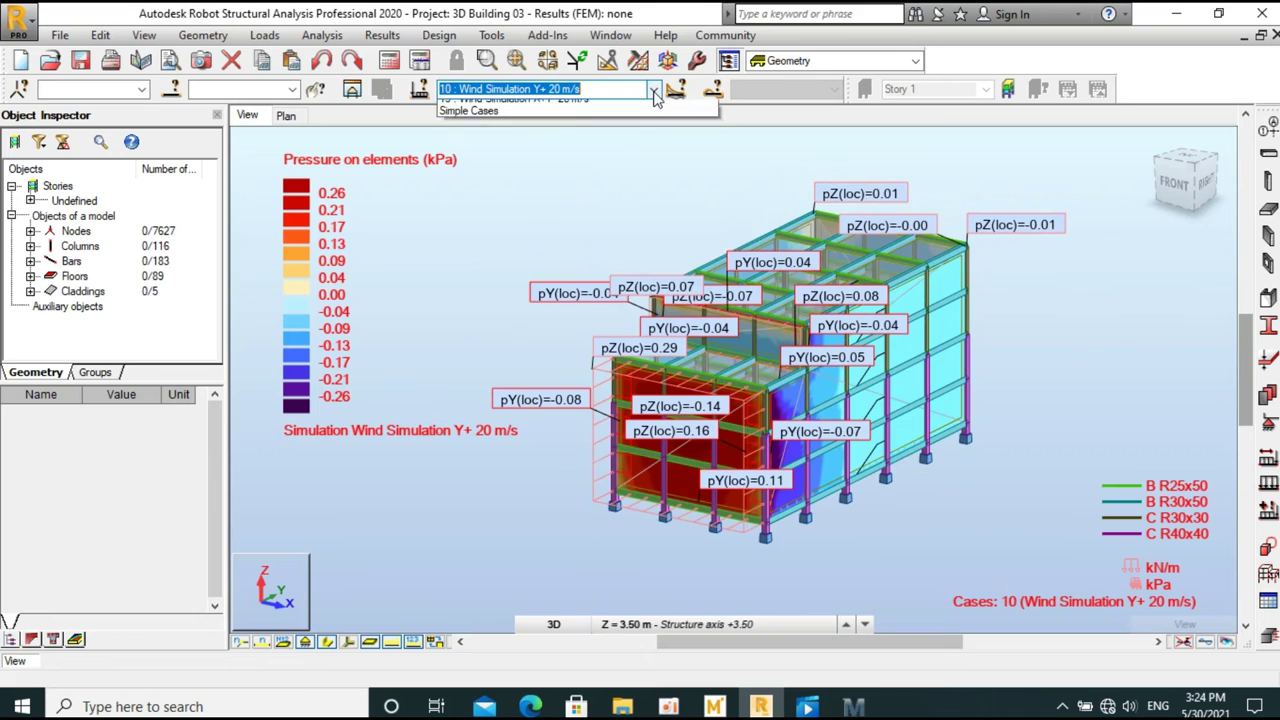
pyautogui.click(583, 236)
pyautogui.click(656, 90)
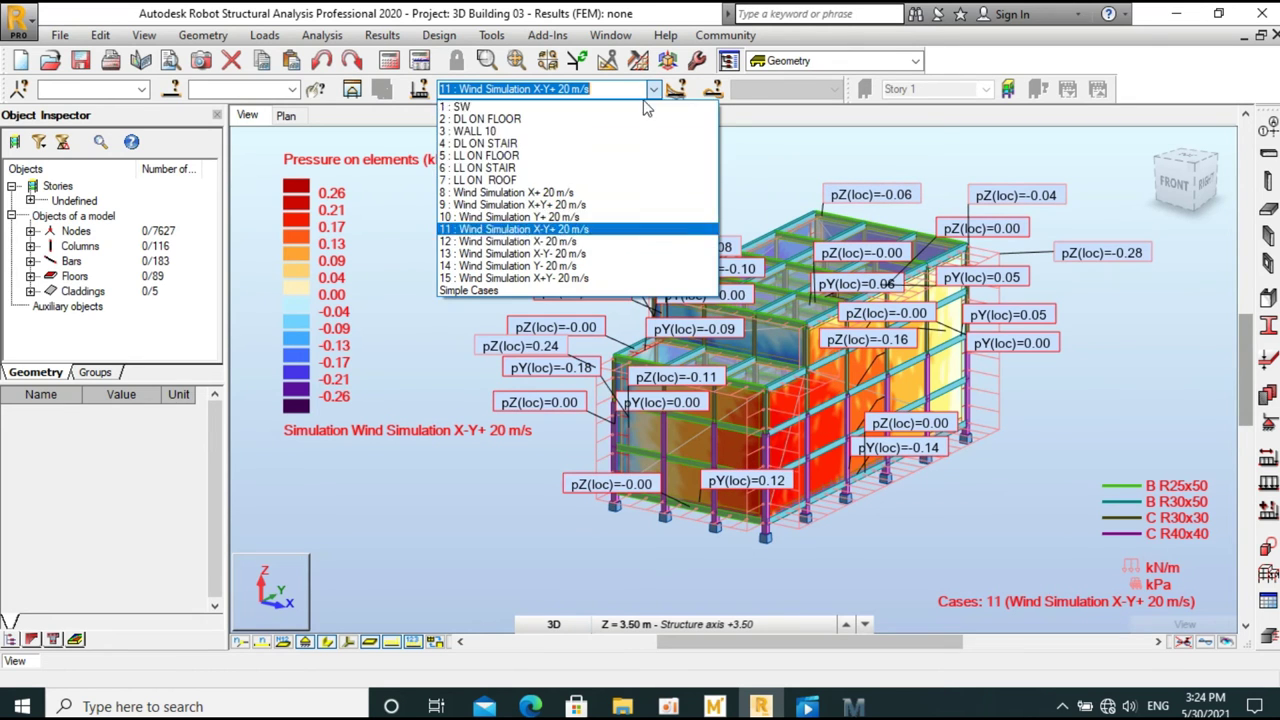
pyautogui.click(592, 244)
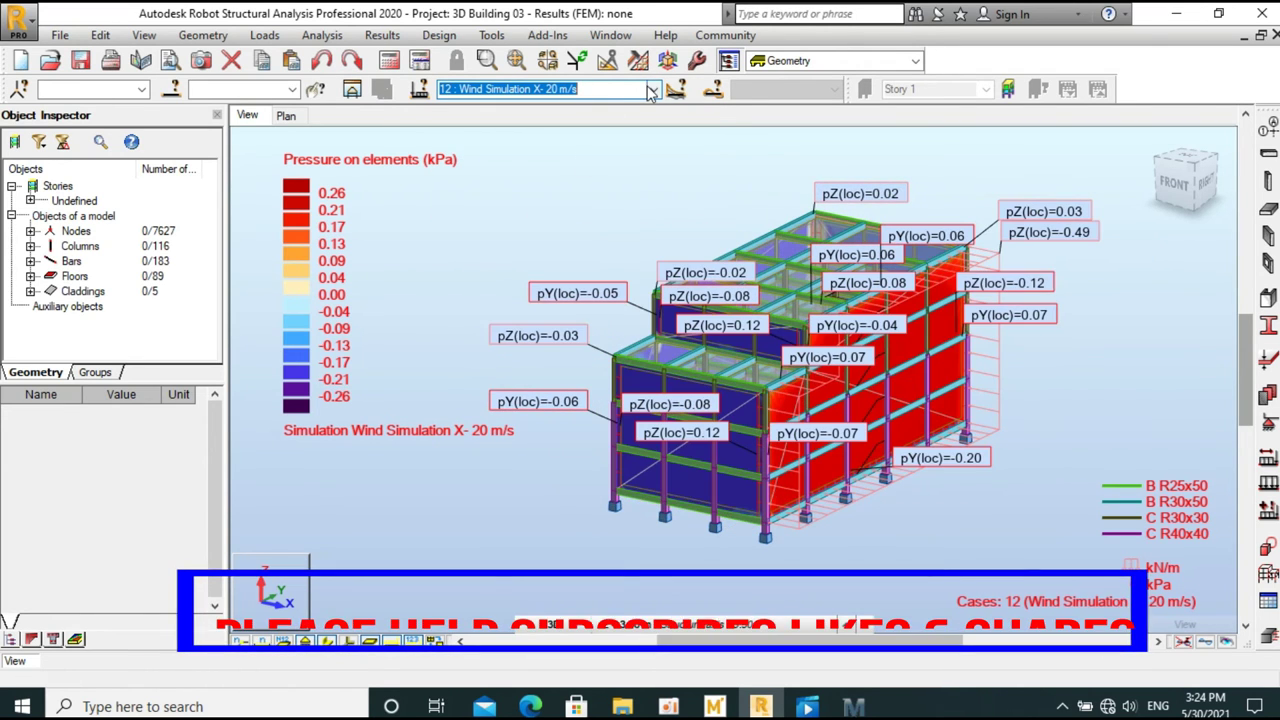
pyautogui.click(632, 89)
pyautogui.click(604, 276)
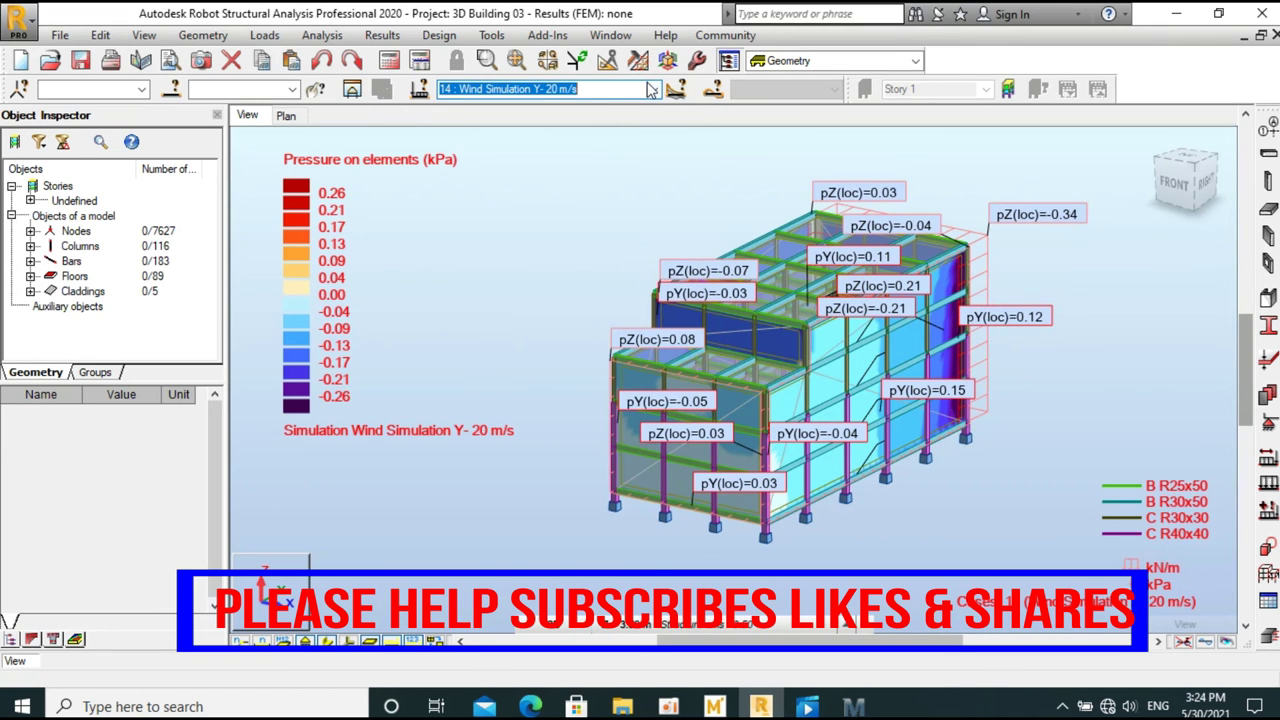
pyautogui.click(656, 90)
pyautogui.click(604, 289)
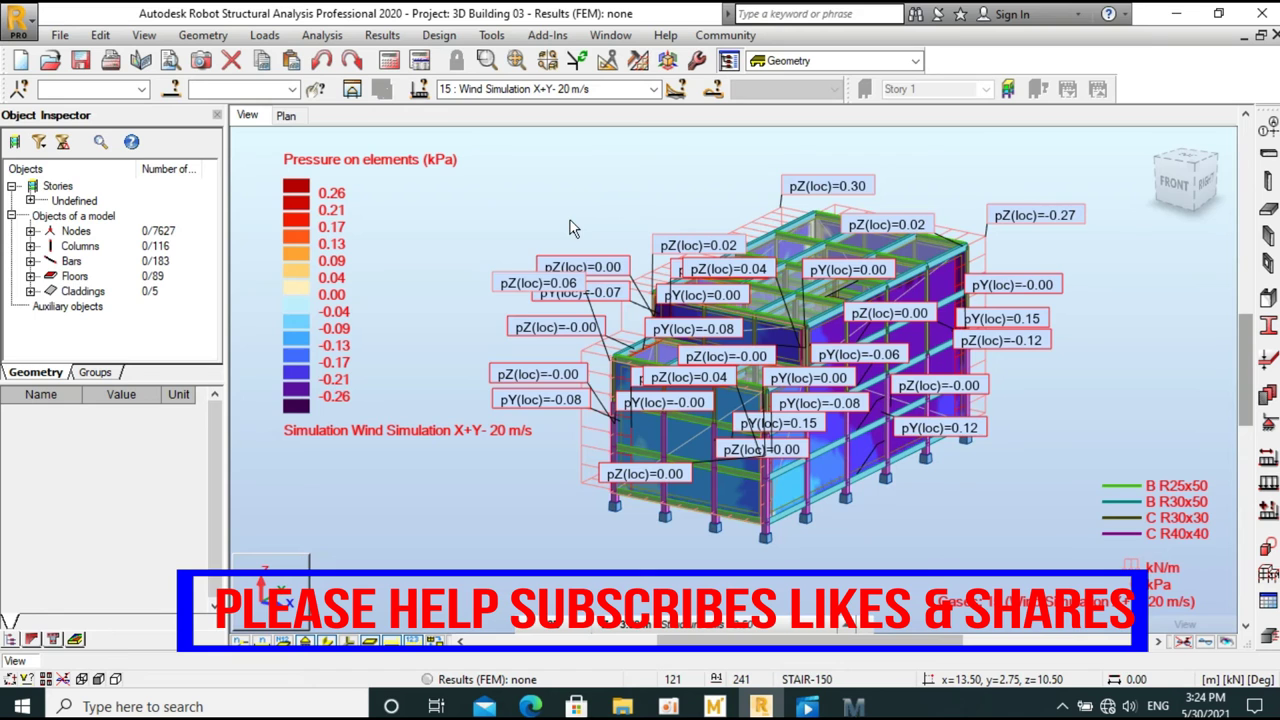
# Step: Switch to load case 2 DL ON FLOOR and hide the load value labels
pyautogui.scroll(-1, 588, 204)
pyautogui.scroll(1, 588, 204)
pyautogui.scroll(1, 588, 204)
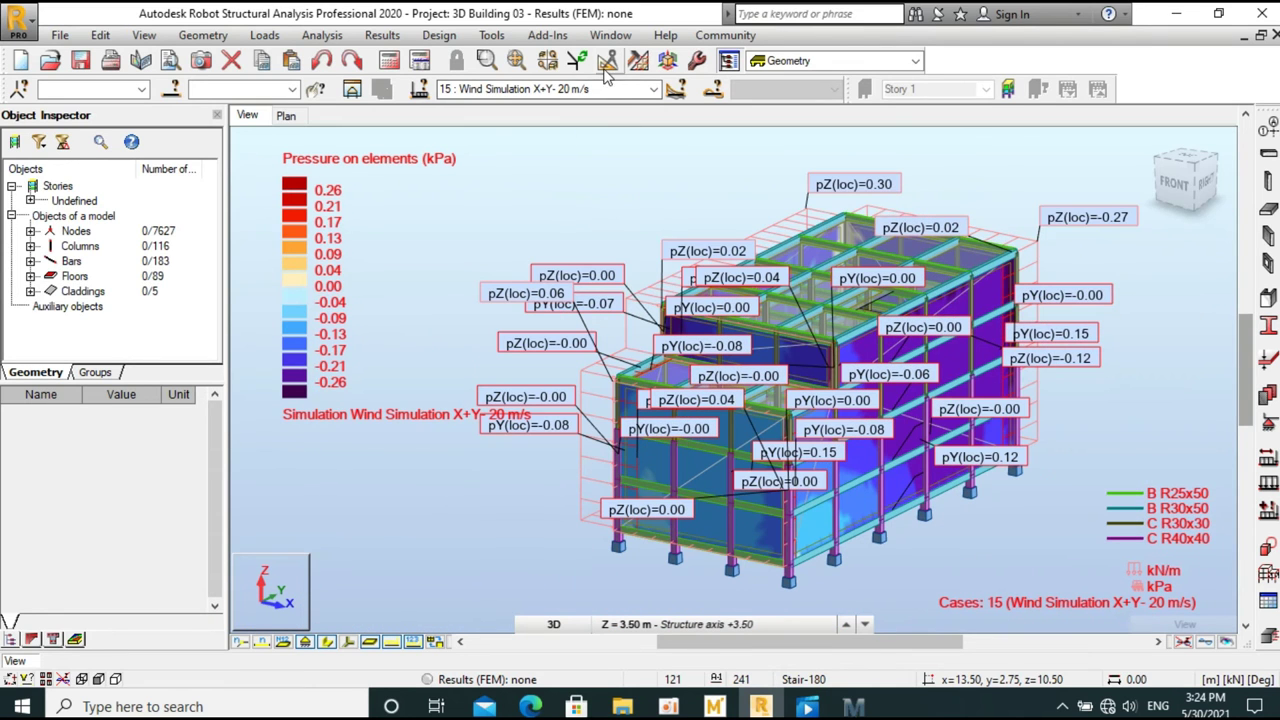
pyautogui.click(653, 90)
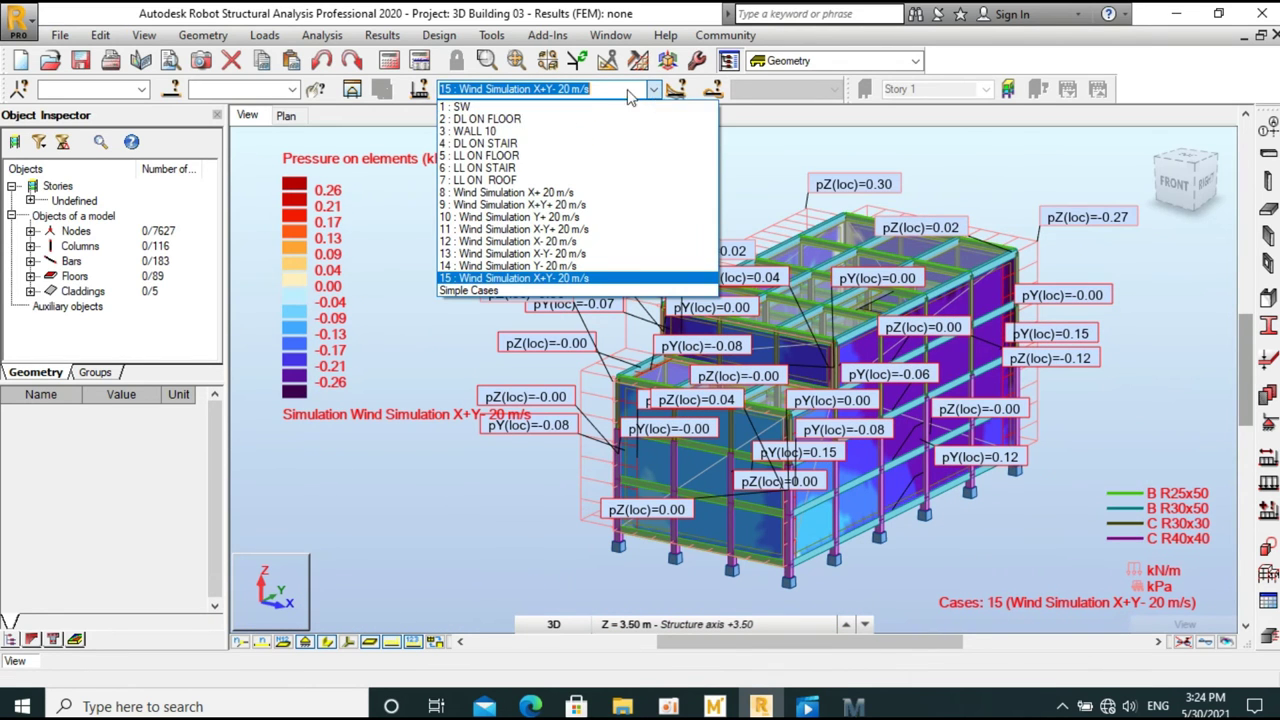
pyautogui.click(544, 121)
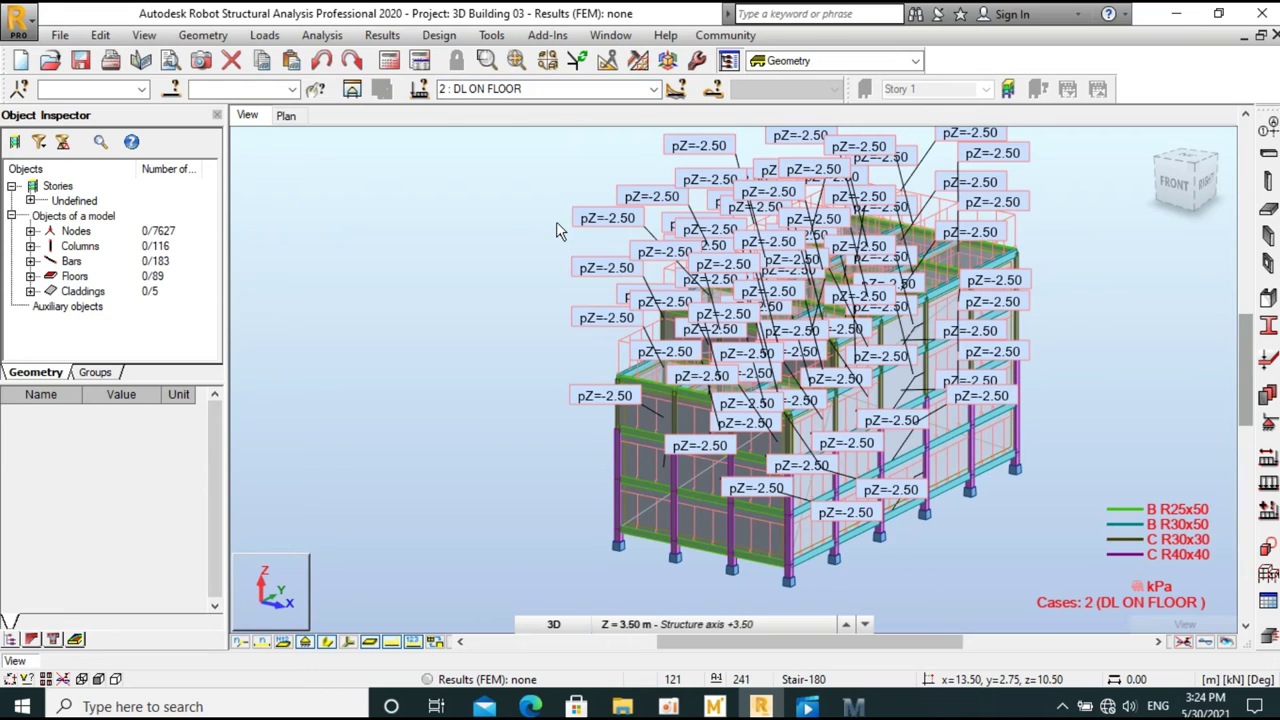
pyautogui.click(393, 645)
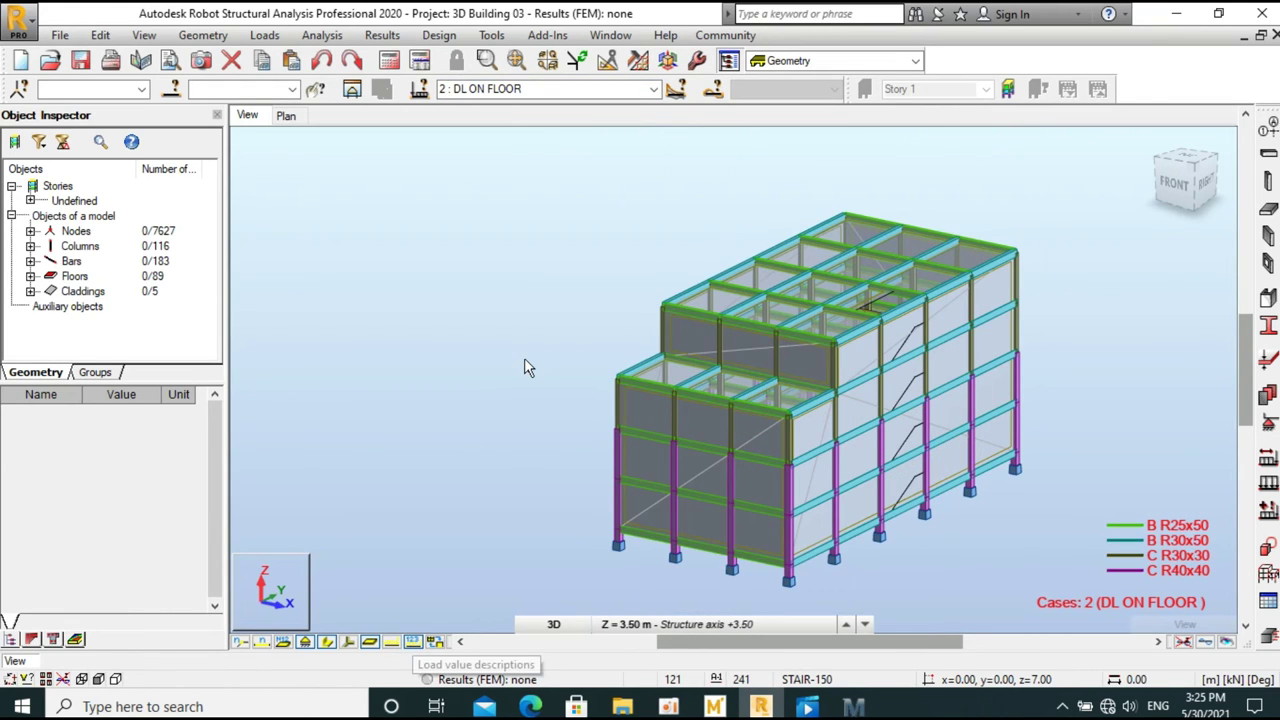
# Step: Uncheck Cladding interior under Panels / FE interior filling in Display settings and apply
pyautogui.rightClick(424, 260)
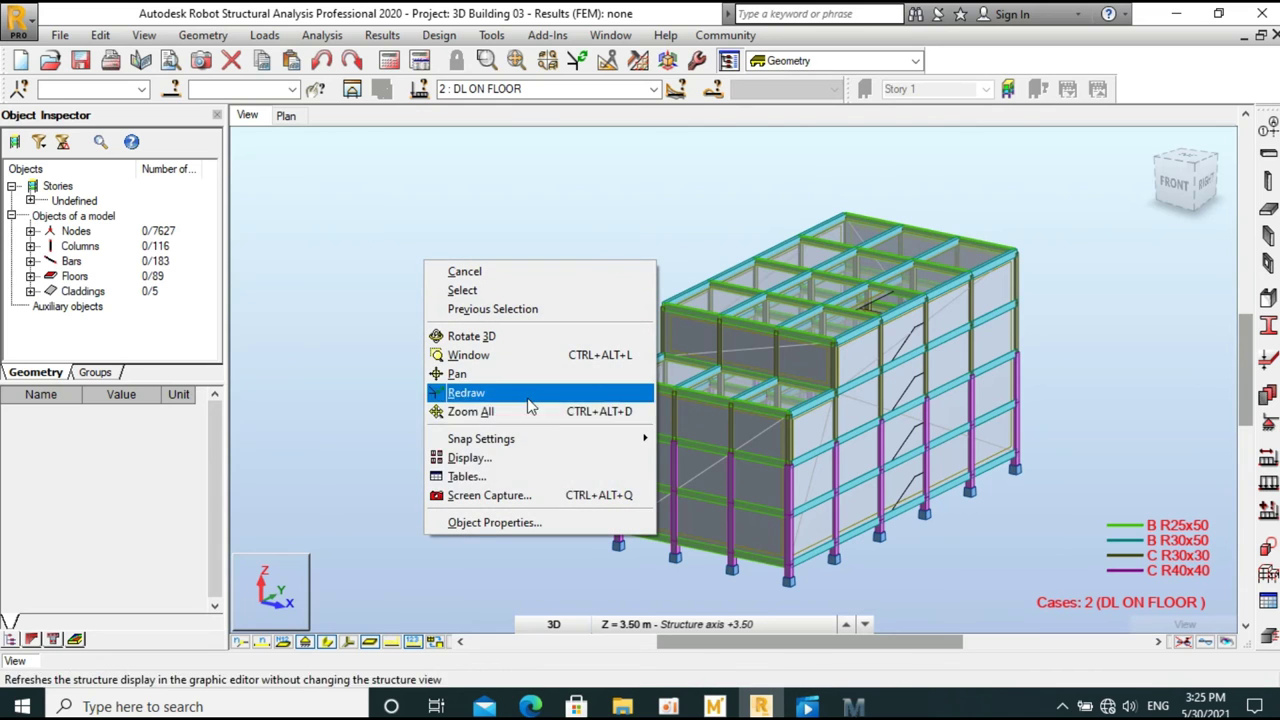
pyautogui.click(495, 459)
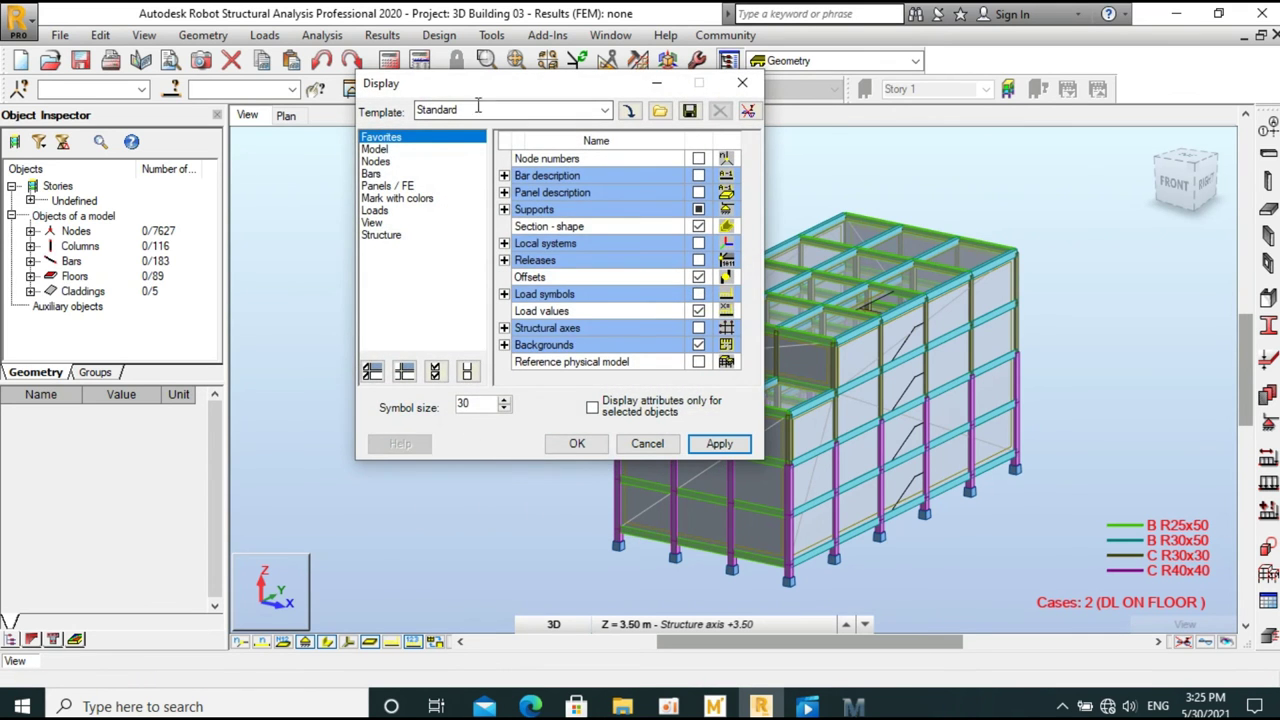
pyautogui.moveTo(513, 91); pyautogui.dragTo(658, 107)
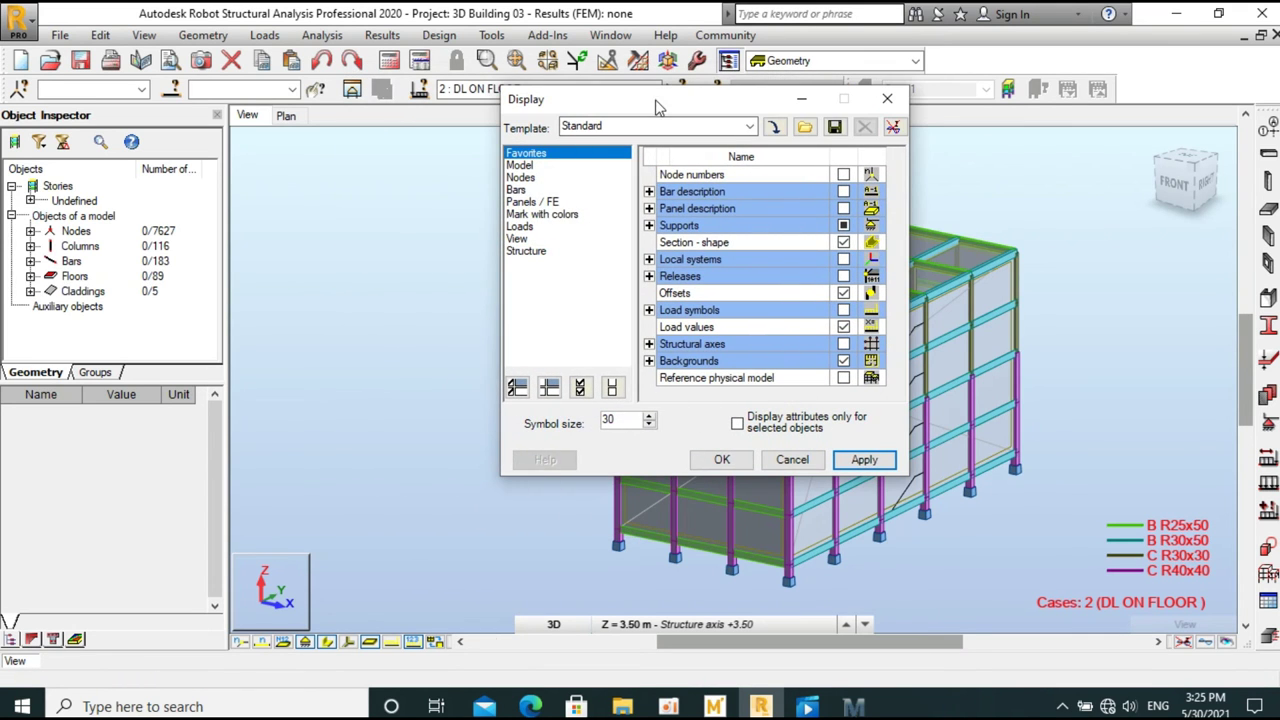
pyautogui.click(533, 204)
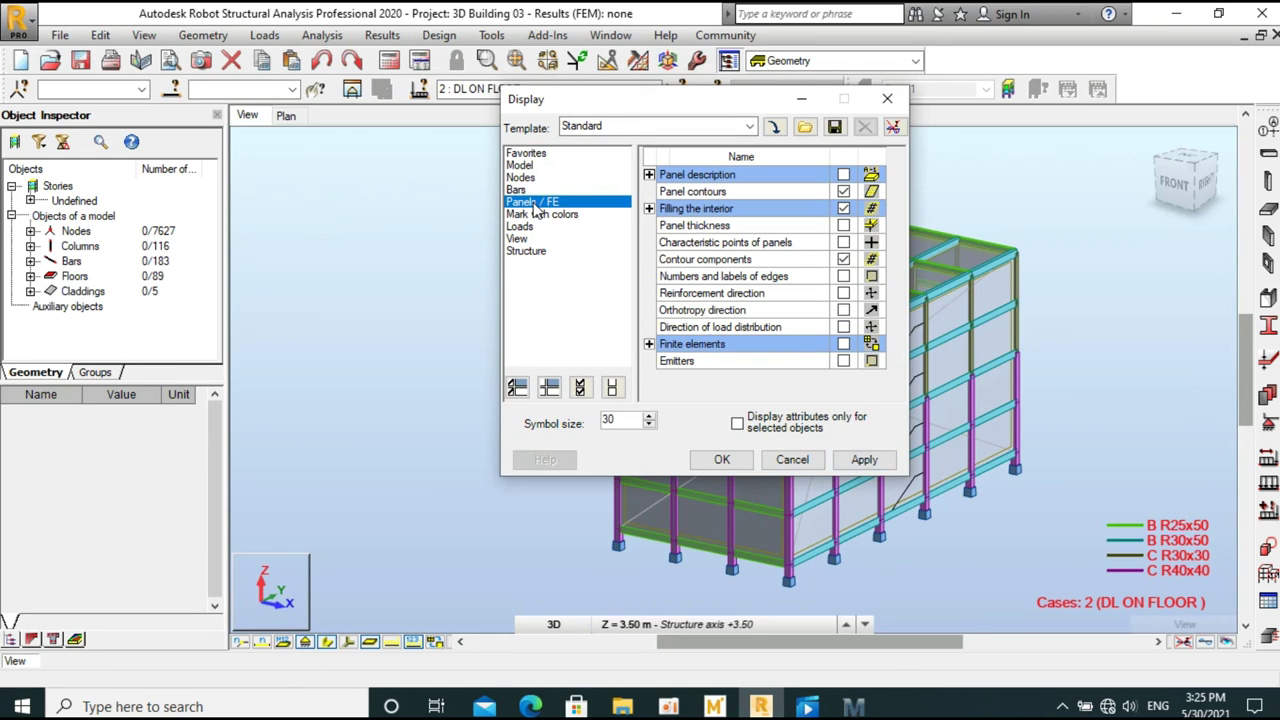
pyautogui.click(649, 175)
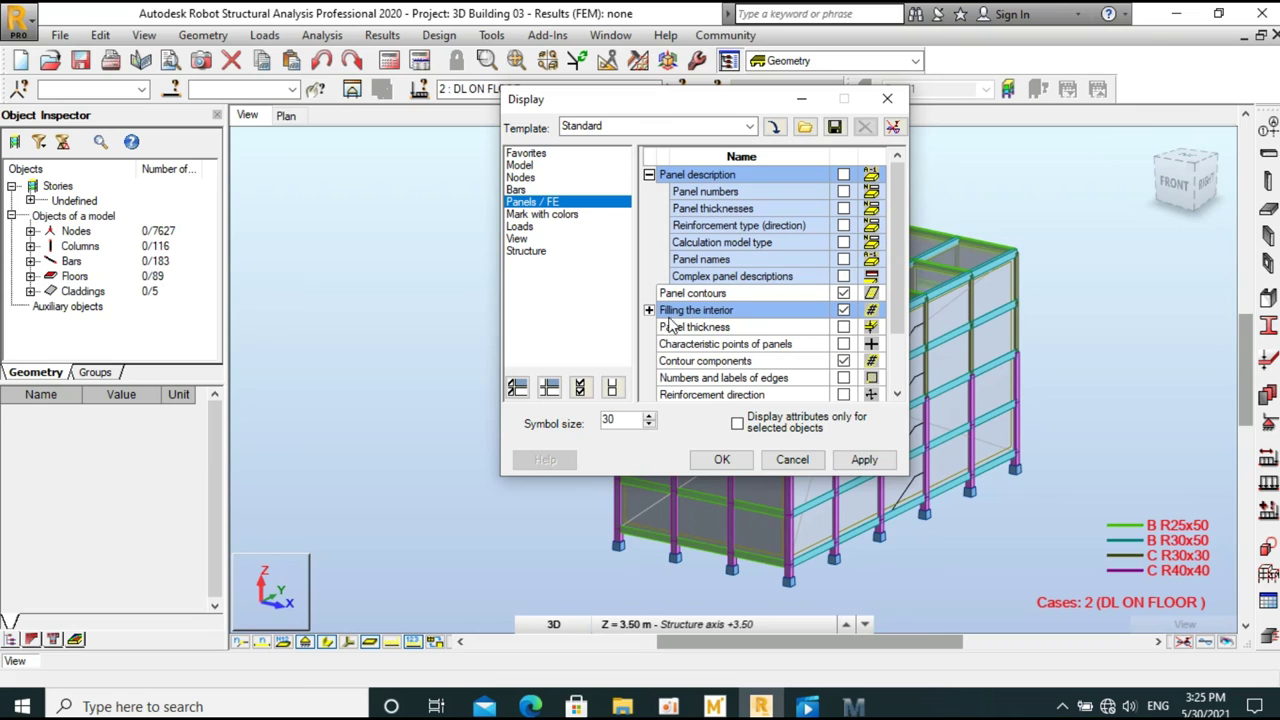
pyautogui.click(649, 310)
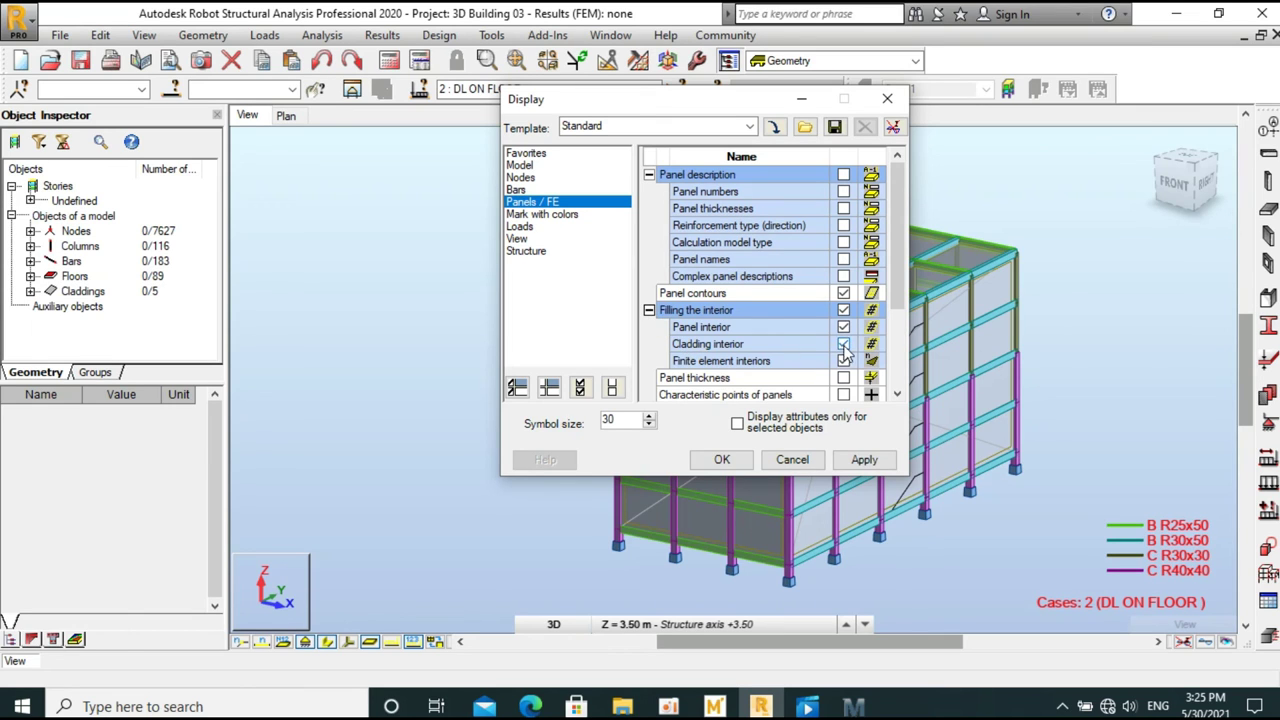
pyautogui.click(866, 462)
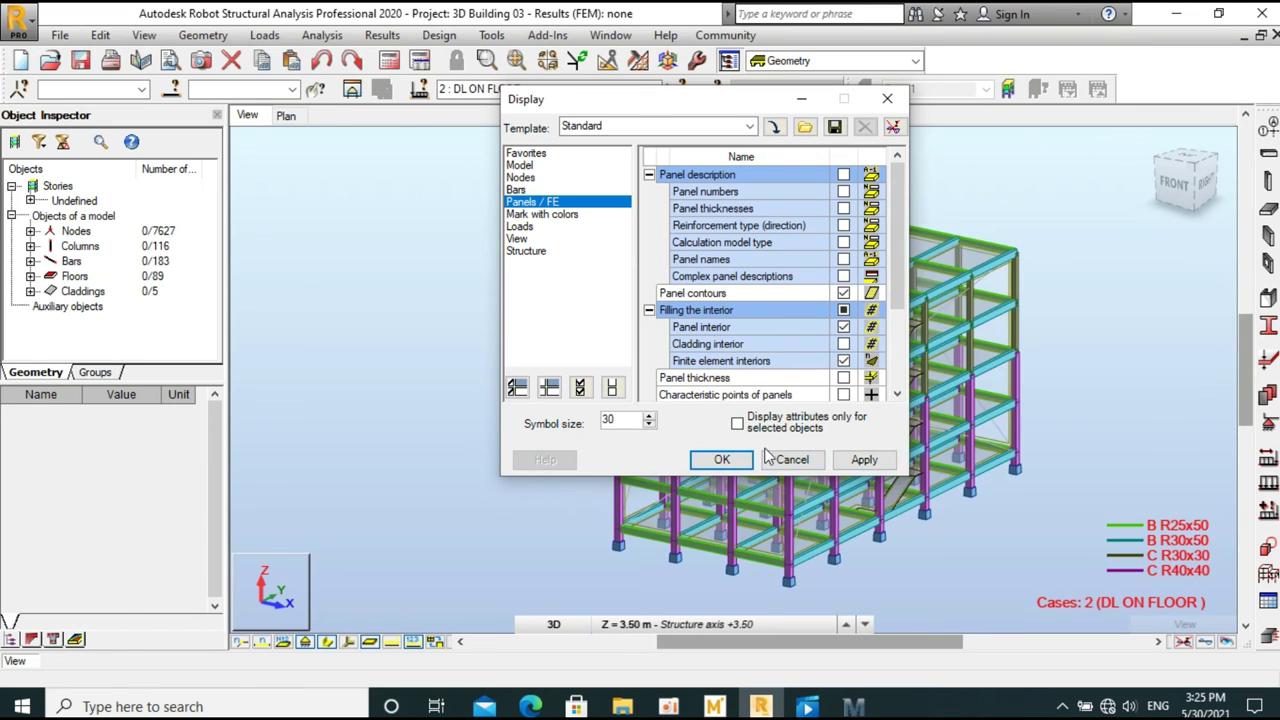
pyautogui.click(724, 459)
pyautogui.rightClick(554, 149)
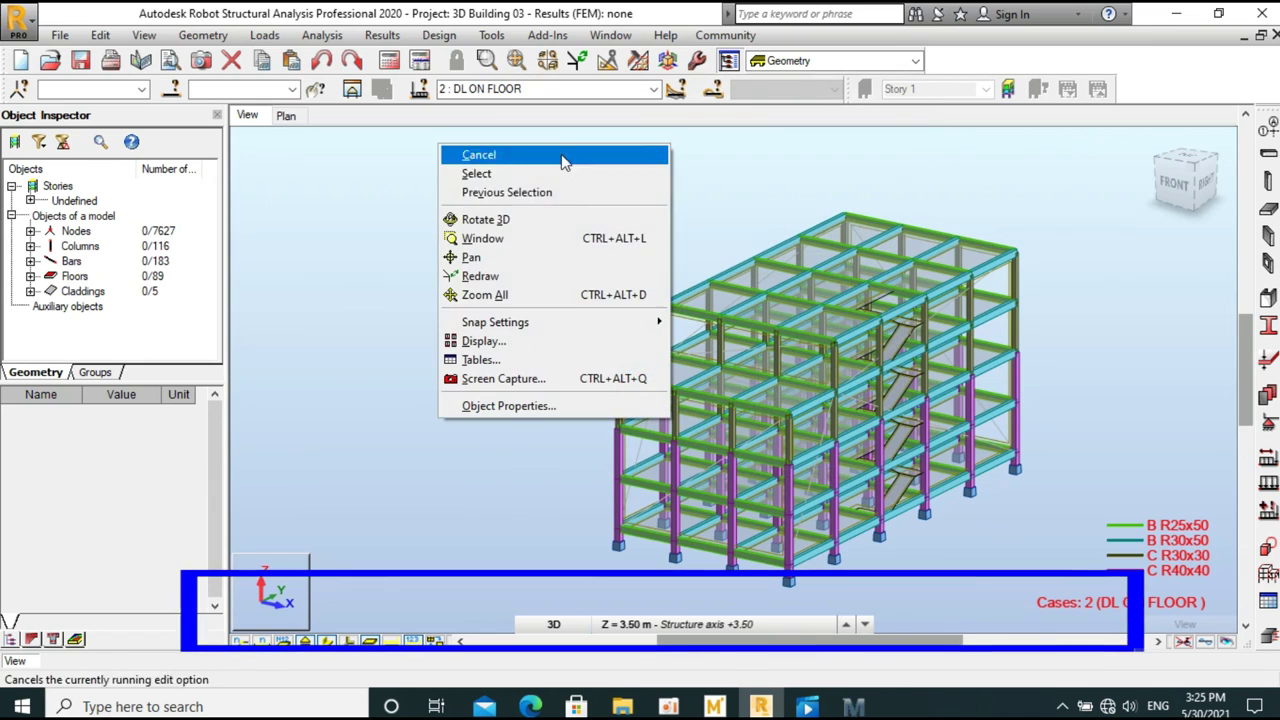
pyautogui.click(520, 214)
# Step: Orbit the bare frame to a new angle and save 3D Building 03
pyautogui.moveTo(509, 271)
pyautogui.mouseDown()
pyautogui.moveTo(688, 316)
pyautogui.moveTo(686, 291)
pyautogui.moveTo(597, 263)
pyautogui.moveTo(606, 287)
pyautogui.mouseUp()
pyautogui.click(79, 61)
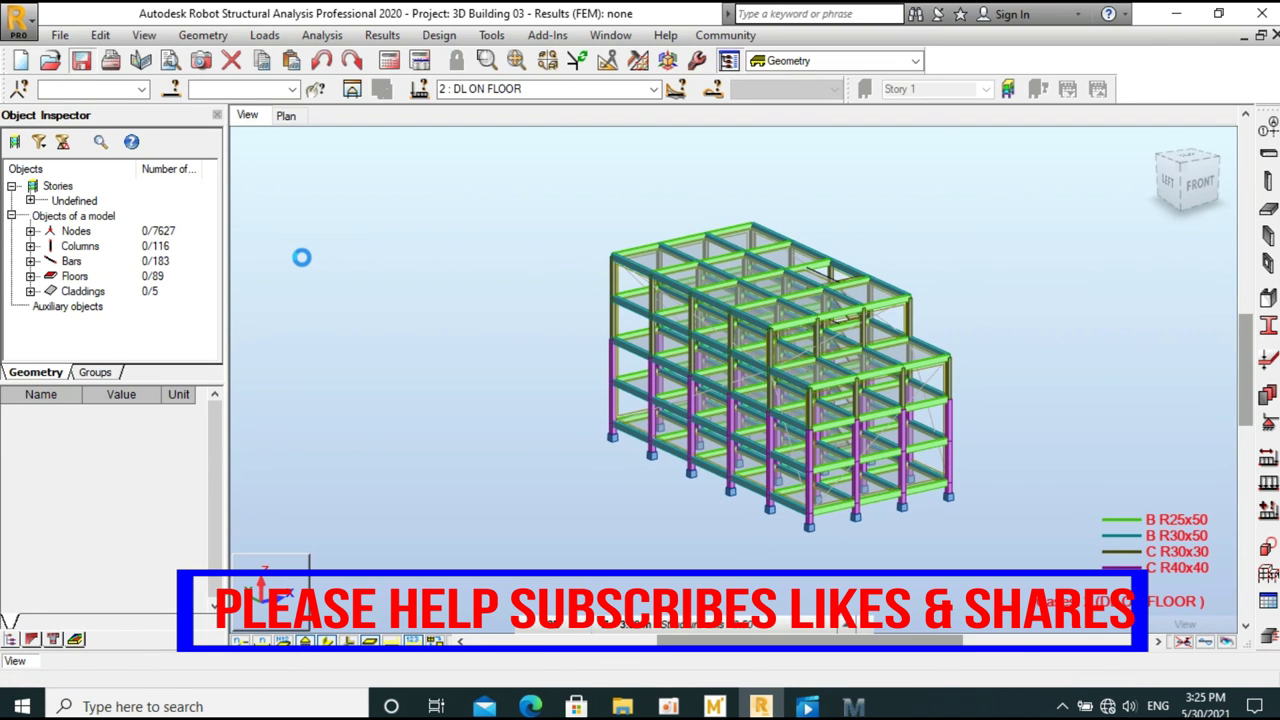